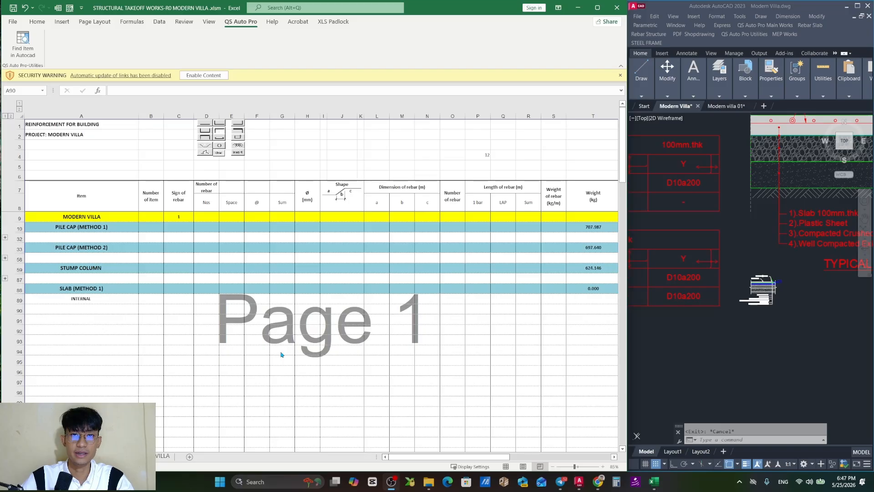
- Review the concrete, formwork and reinforcement rows of the Internal Slab and External Slab (SoG) in the Details of Quantities sheet
click(280, 348)
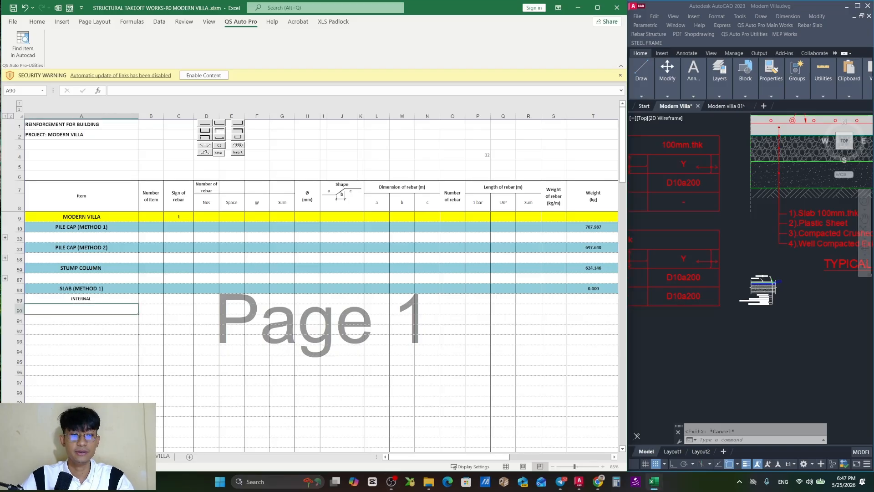
key(ctrl+Page_Up)
click(98, 355)
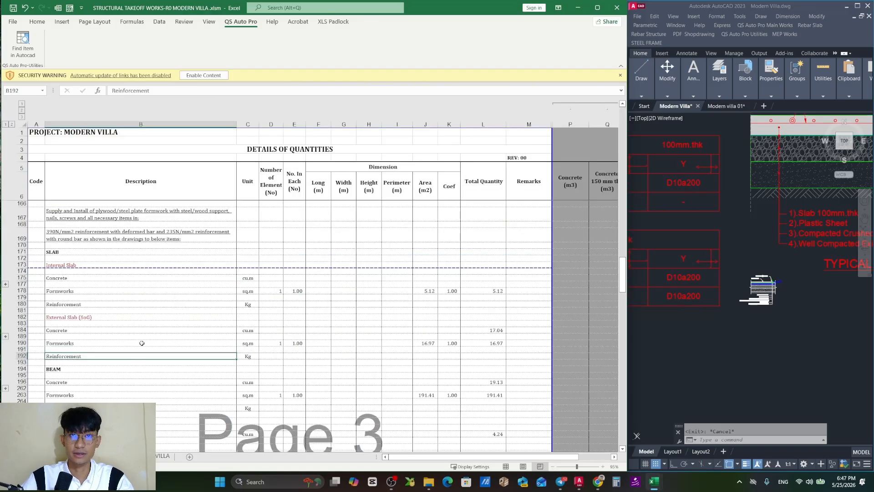
scroll(142, 342, up, 1)
scroll(147, 336, down, 1)
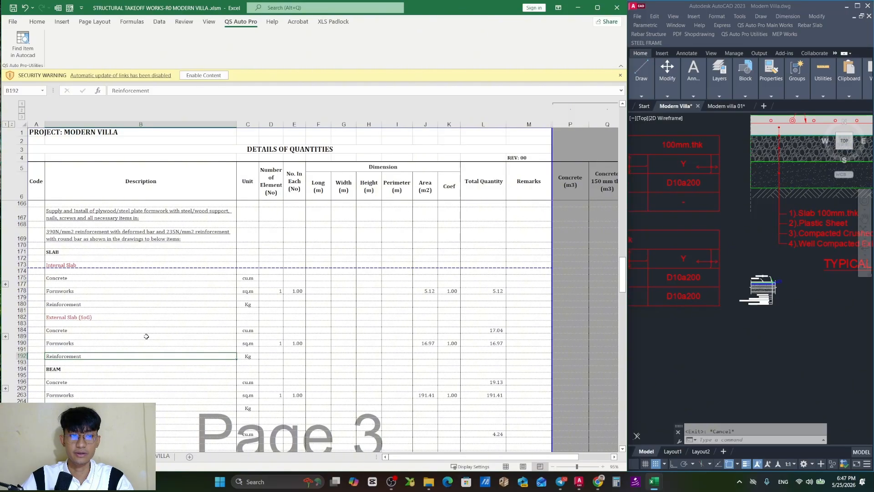
click(96, 265)
click(116, 319)
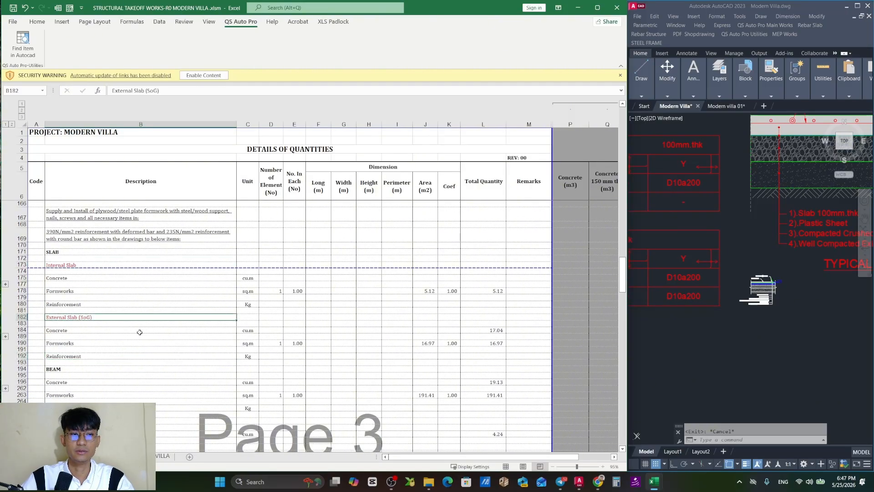
click(124, 263)
click(121, 318)
drag(116, 279, 113, 296)
drag(105, 330, 105, 347)
click(100, 302)
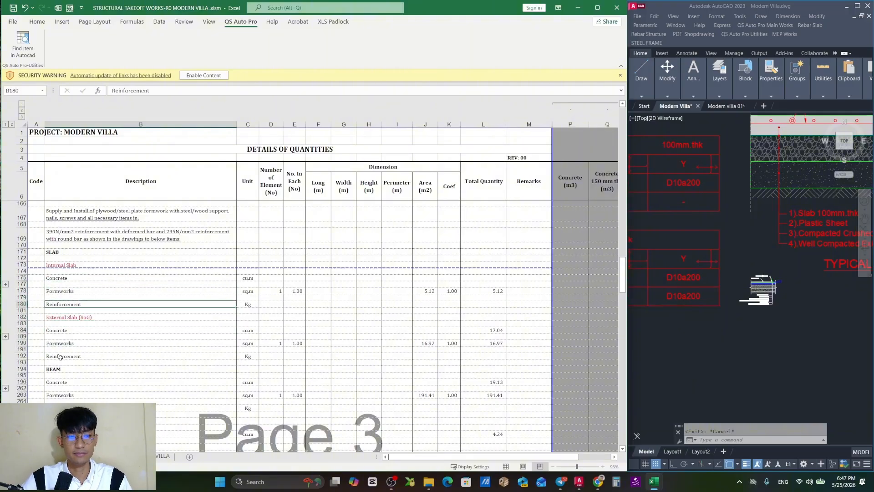
click(23, 304)
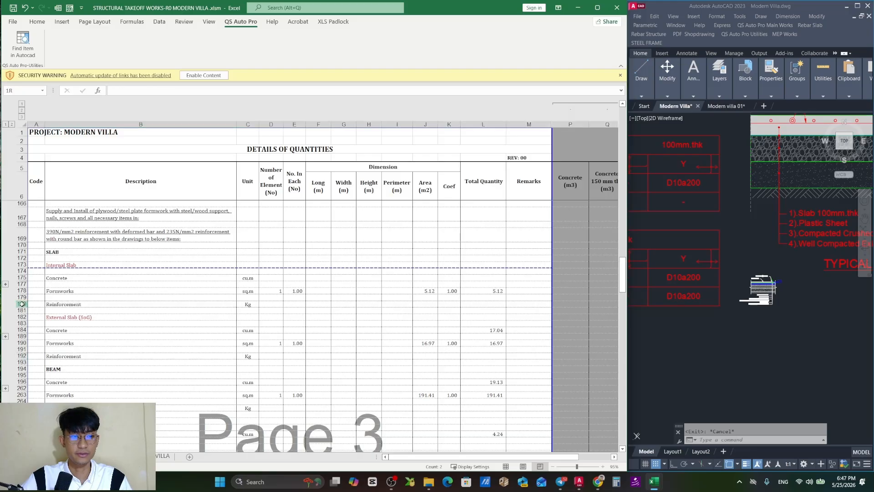
ctrl+click(23, 356)
click(397, 279)
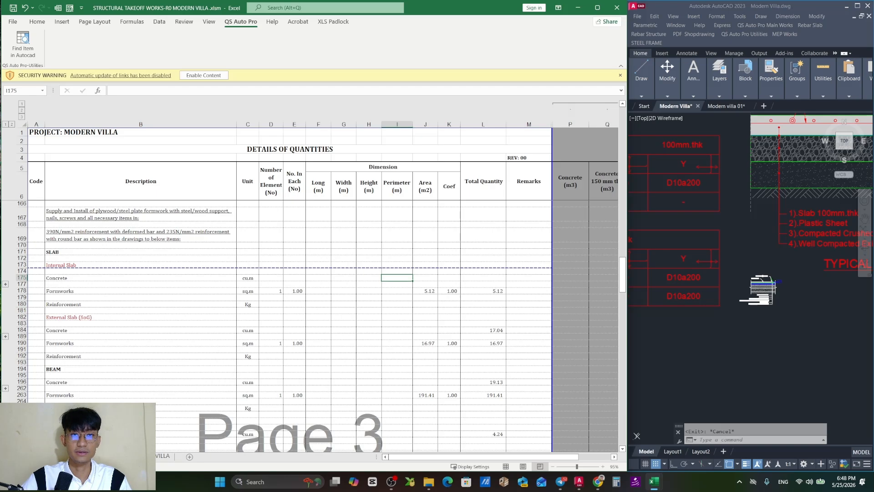
- Return to the reinforcement sheet and select cell A90 under the INTERNAL heading of SLAB (METHOD 1)
click(123, 456)
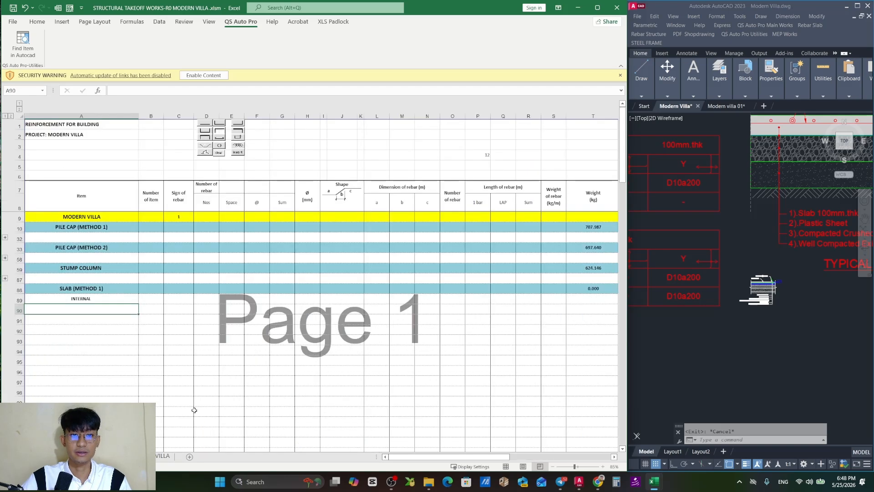
click(113, 296)
click(108, 287)
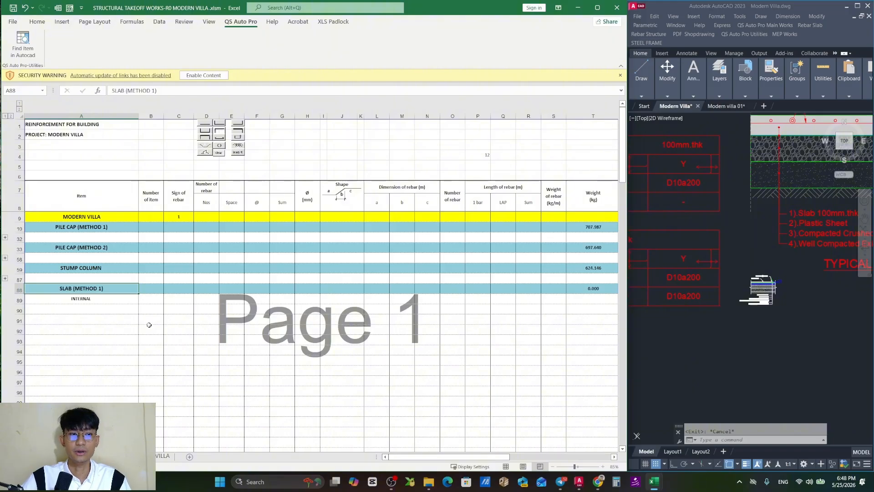
click(112, 312)
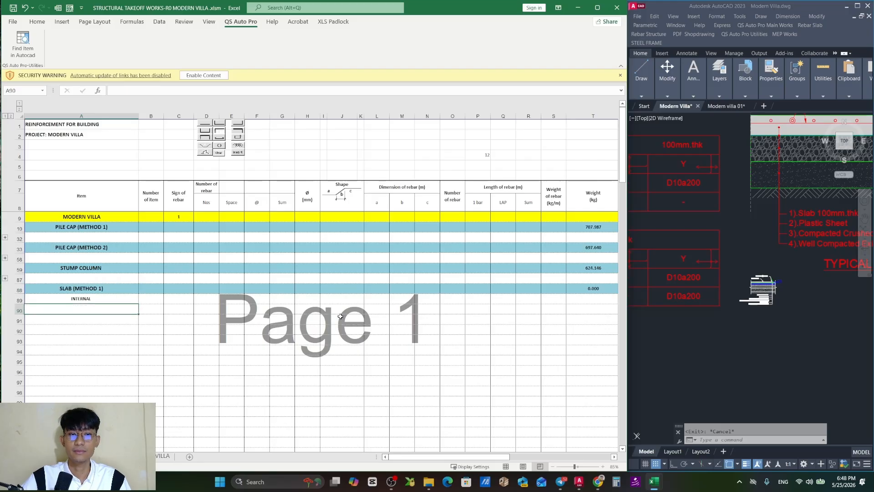
- Switch to AutoCAD, inspect the slab section's cover dimension, and set the QS Auto Pro concrete cover value to 25 mm
click(785, 269)
scroll(776, 296, down, 6)
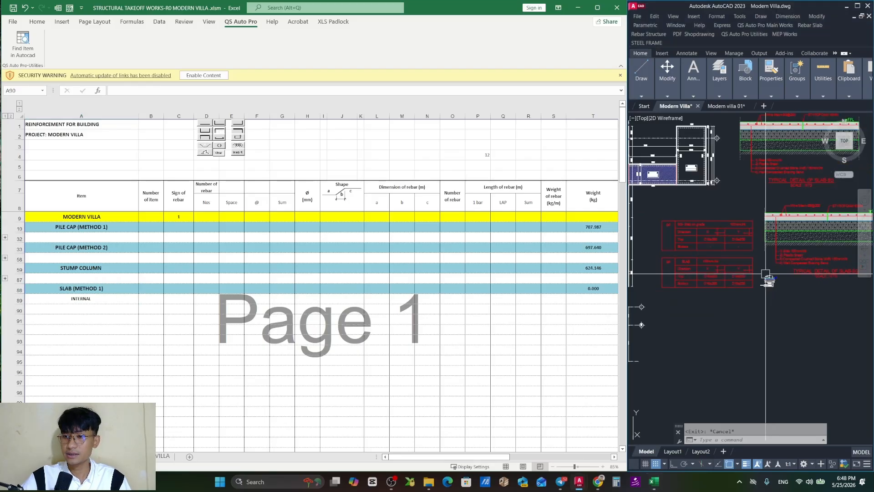
scroll(769, 330, up, 10)
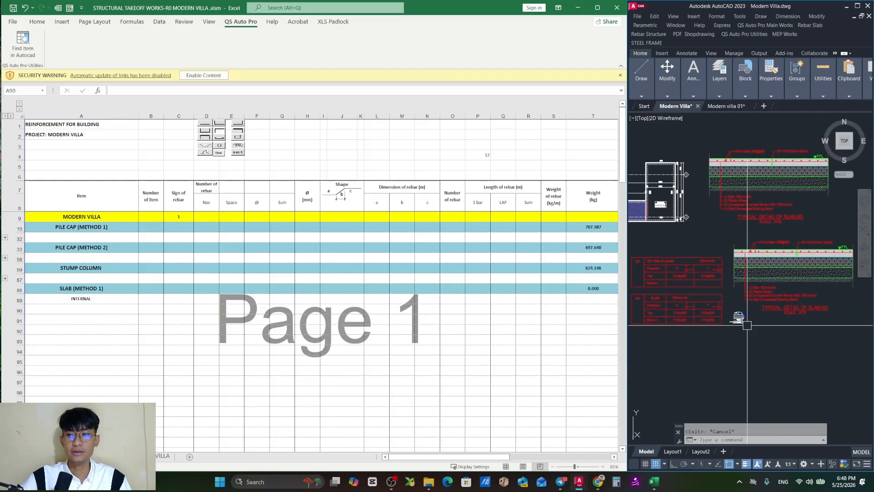
scroll(762, 289, down, 2)
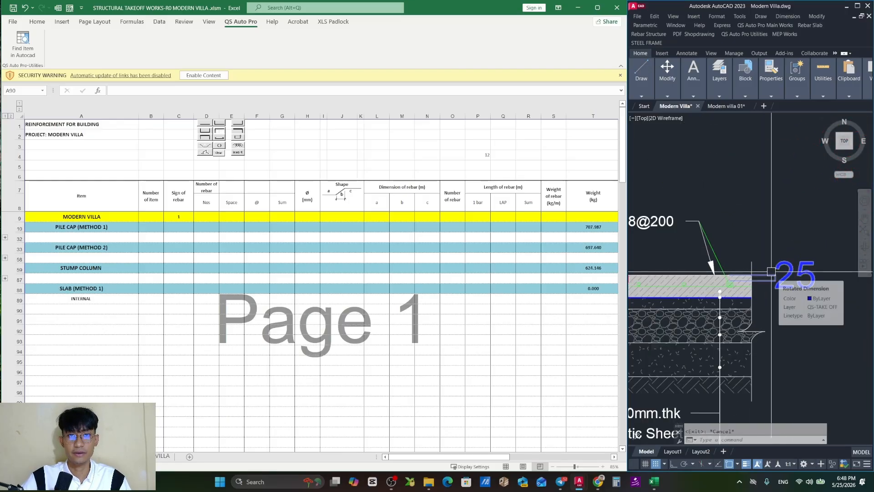
click(756, 34)
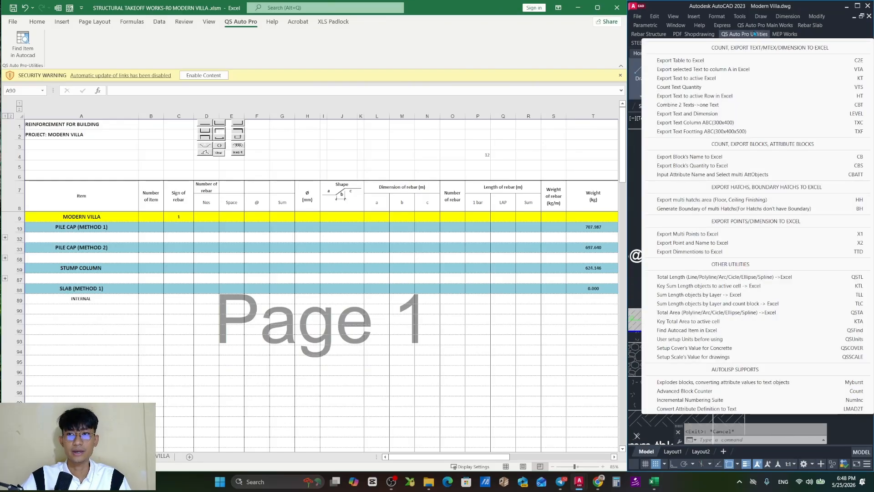
click(707, 349)
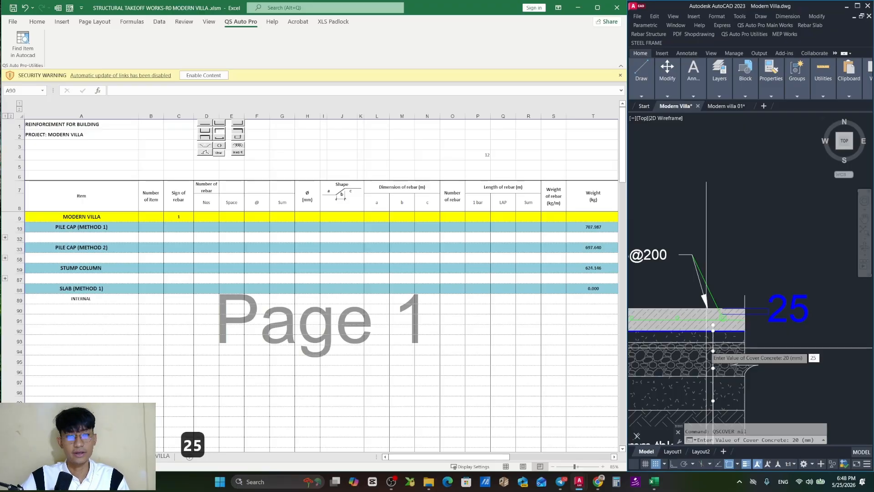
text(25)
key(Return)
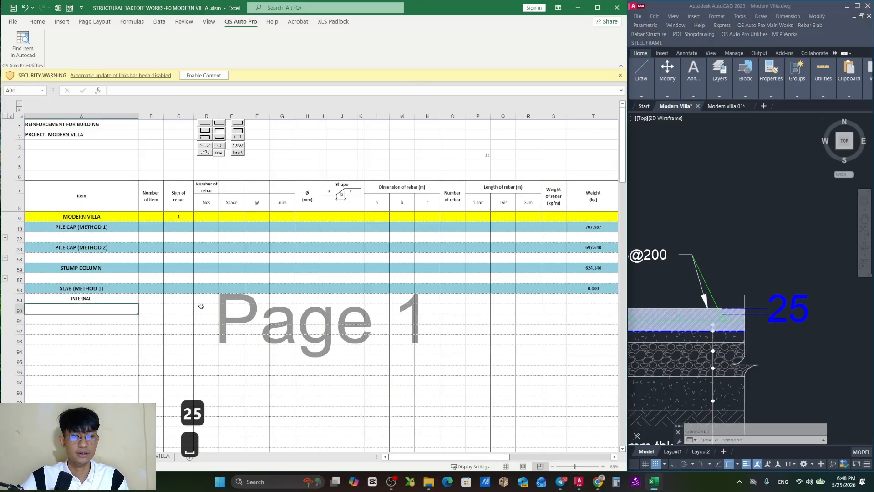
- Examine the slab section detail, the slab reinforcement schedules and the slab plans in the drawing
click(735, 265)
scroll(735, 264, down, 5)
scroll(728, 273, up, 2)
scroll(758, 261, up, 4)
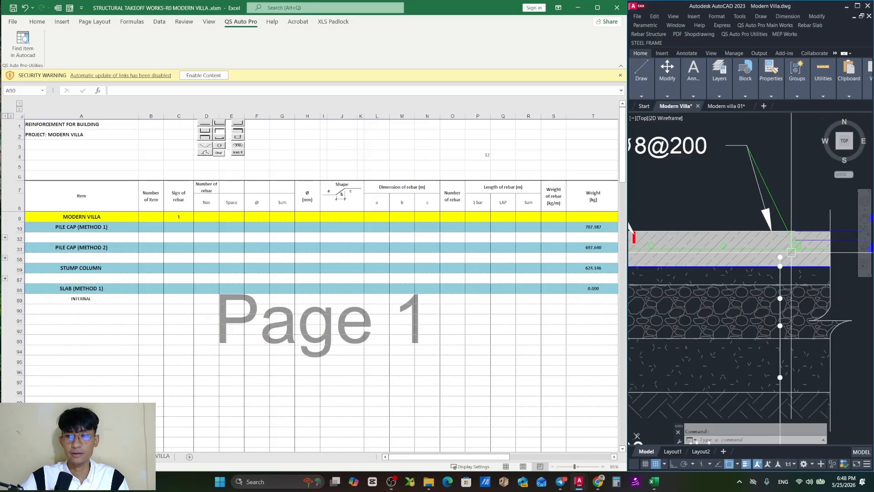
scroll(791, 254, down, 9)
drag(655, 272, 756, 322)
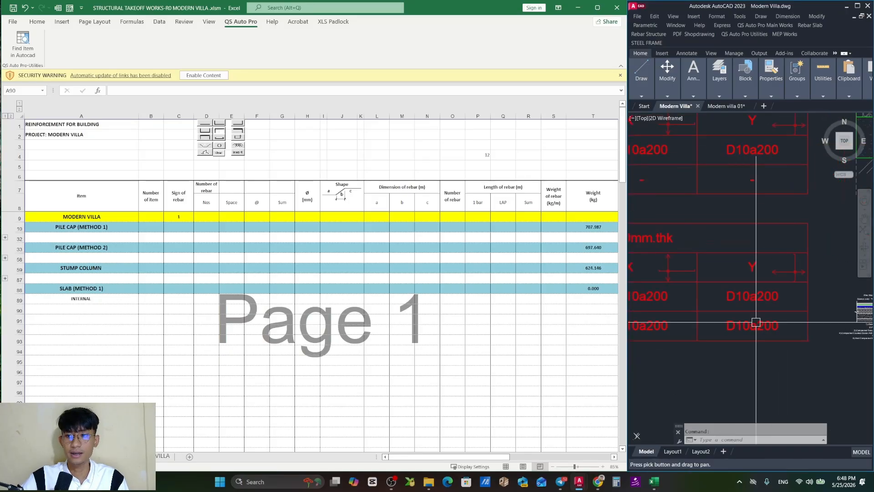
scroll(756, 323, down, 5)
drag(718, 257, 833, 224)
scroll(825, 213, down, 1)
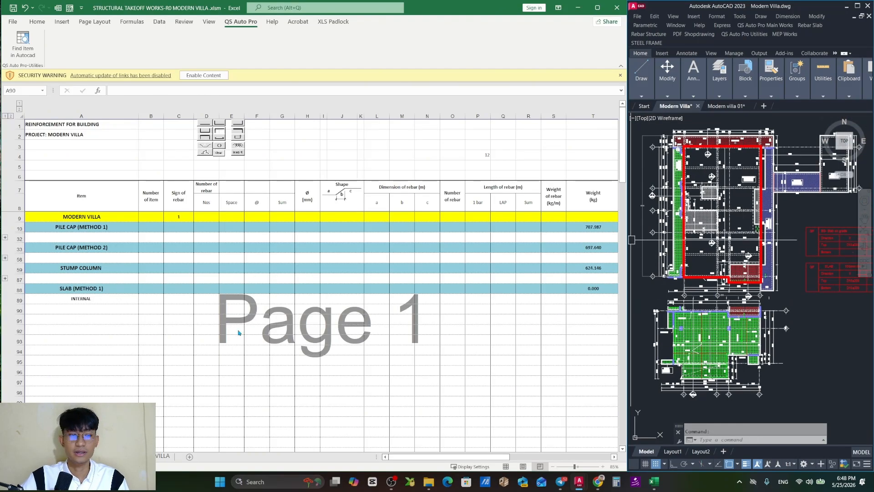
- Find the Internal Slab's Concrete item in the AutoCAD drawing from the Details of Quantities sheet, and clear the resulting selection
click(96, 456)
drag(90, 308, 87, 318)
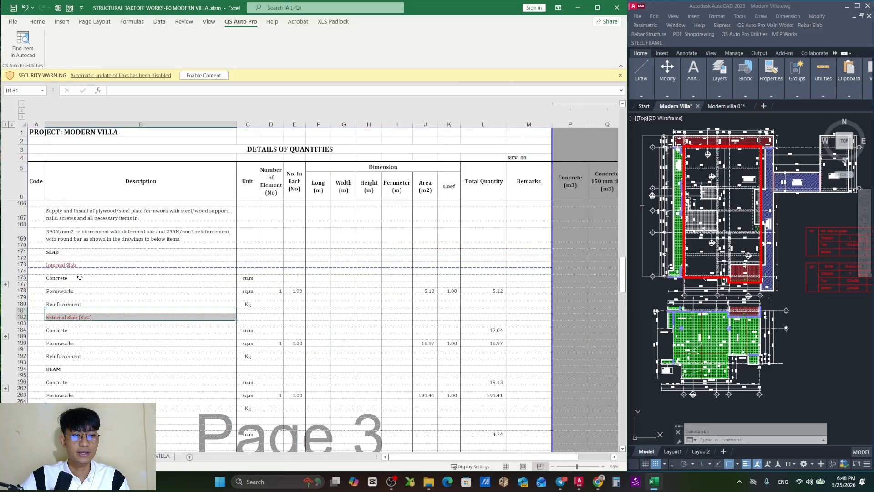
drag(78, 278, 79, 285)
click(23, 43)
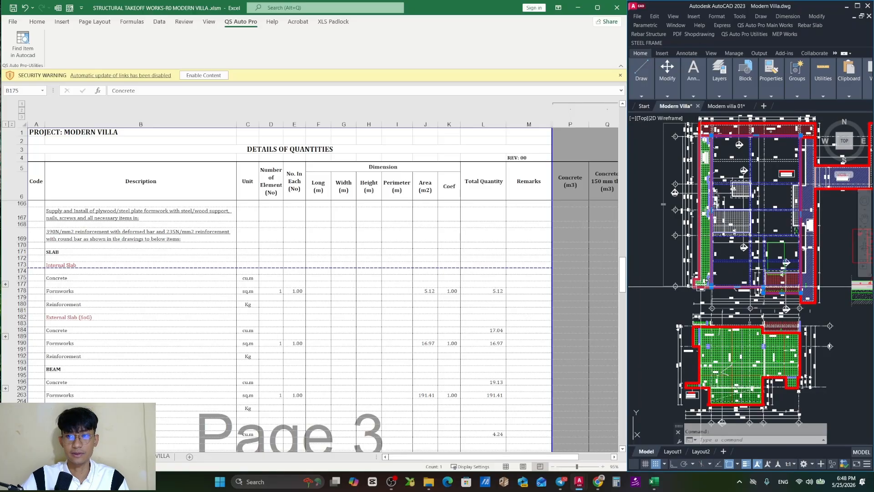
drag(743, 220, 731, 248)
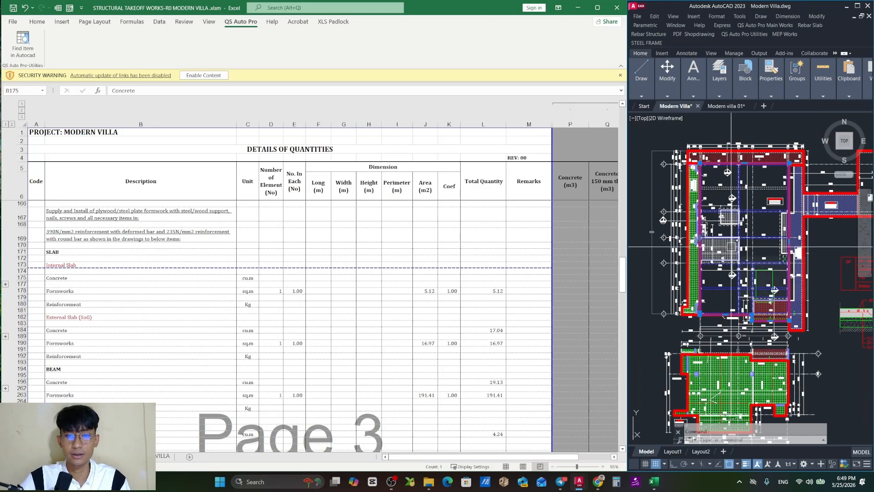
key(Escape)
- Go back to the building reinforcement sheet in Excel and reselect cell A90 as the first internal slab entry
click(114, 457)
click(116, 358)
click(111, 311)
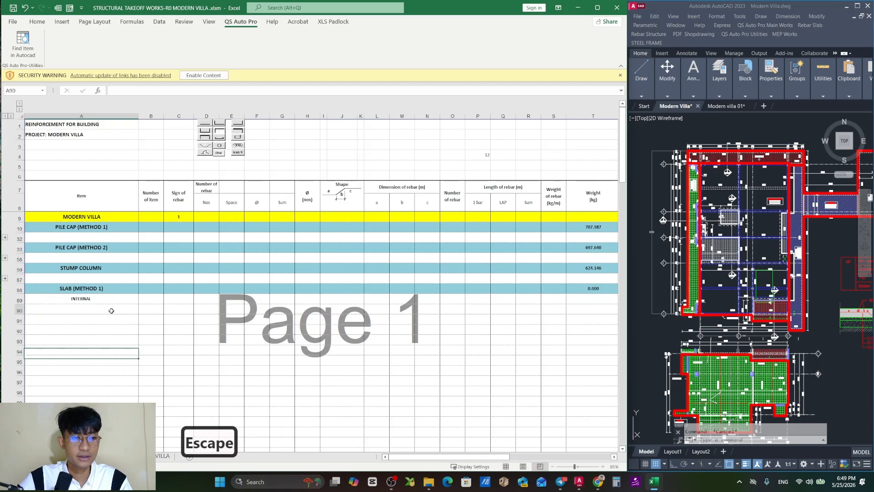
- Check the top reinforcement for the X and Y directions in AutoCAD's SG slab-on-grade schedule by selecting both entries
click(688, 259)
drag(832, 255, 709, 261)
mouse_move(796, 284)
mouse_down()
mouse_move(698, 285)
mouse_move(747, 276)
mouse_up()
scroll(680, 291, up, 2)
scroll(734, 265, up, 2)
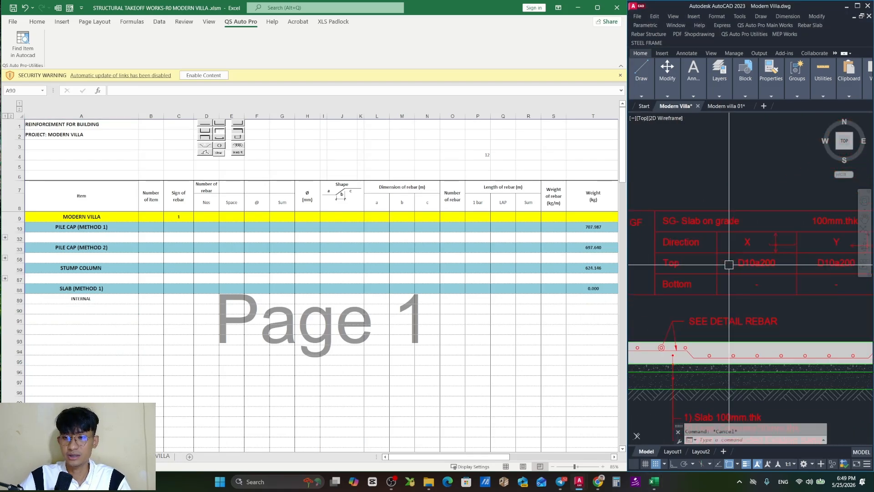
click(762, 263)
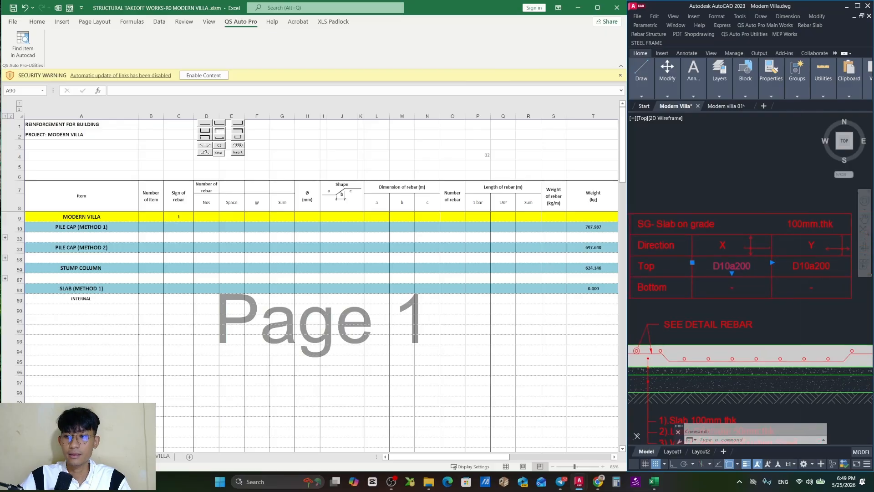
click(806, 269)
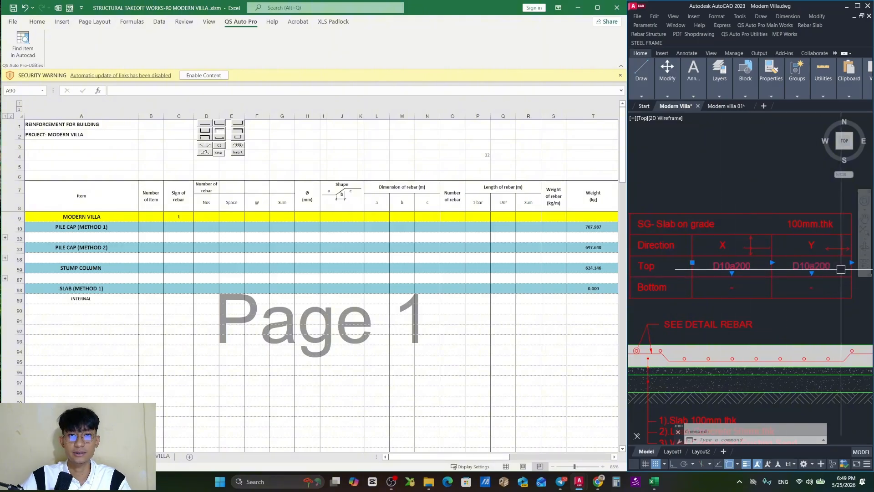
- Clear the schedule selection and select the horizontal and vertical blue rebar direction lines beside the GF slab detail
drag(843, 269, 723, 279)
scroll(764, 272, down, 3)
key(Escape)
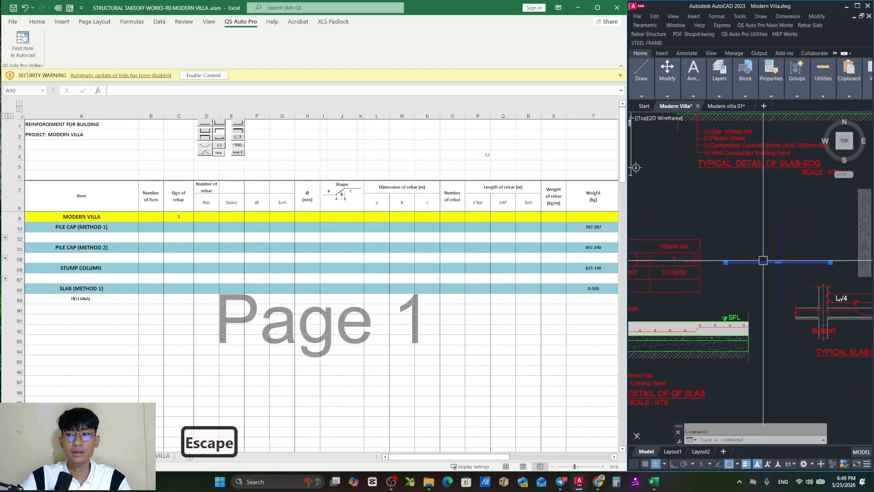
click(781, 234)
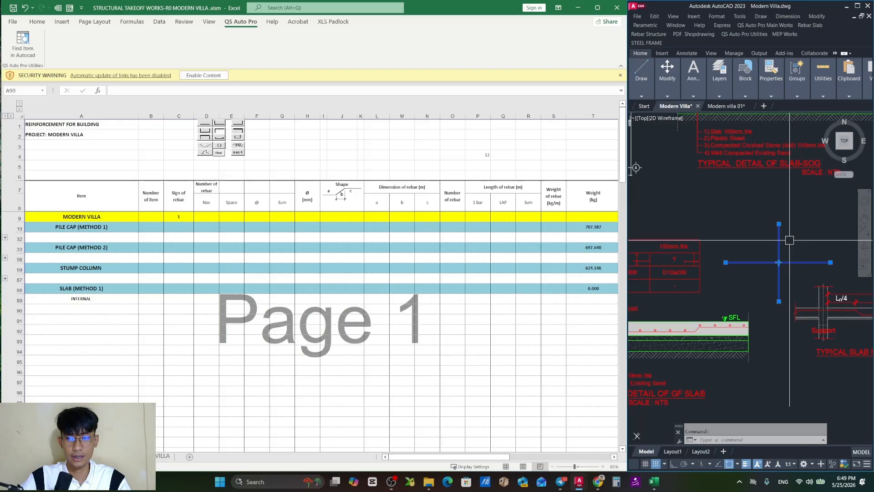
- Examine the typical GF floor slab rebar detail, including its Ln/2 and Ln/4 zones and the bars at the support
drag(723, 322, 718, 269)
drag(777, 275, 708, 275)
scroll(781, 273, up, 4)
drag(819, 274, 722, 290)
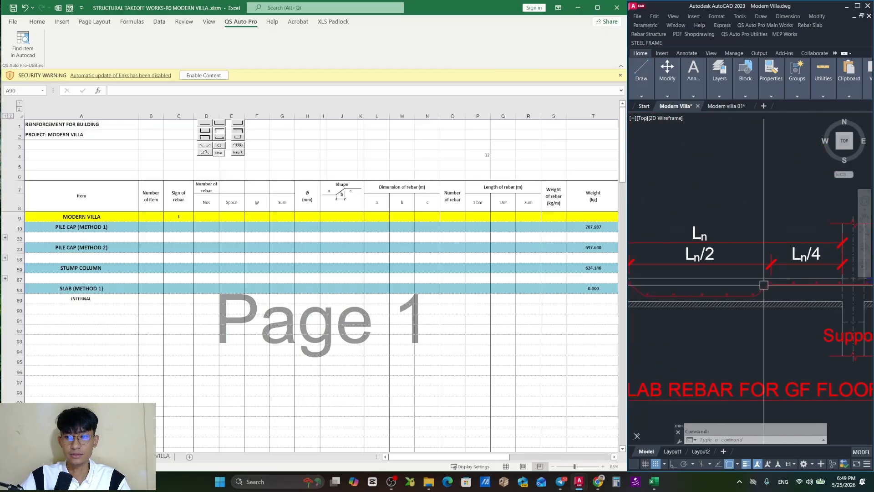
drag(835, 283, 747, 282)
scroll(817, 290, up, 3)
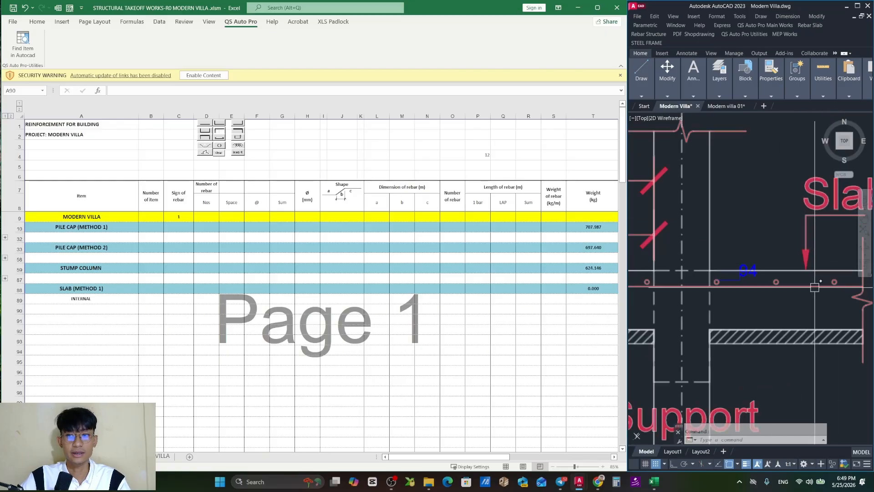
- Look over the GF slab drawing's rebar schedule, section details and hatched floor plans in relation to the other slab drawings
scroll(780, 283, down, 5)
scroll(688, 326, up, 5)
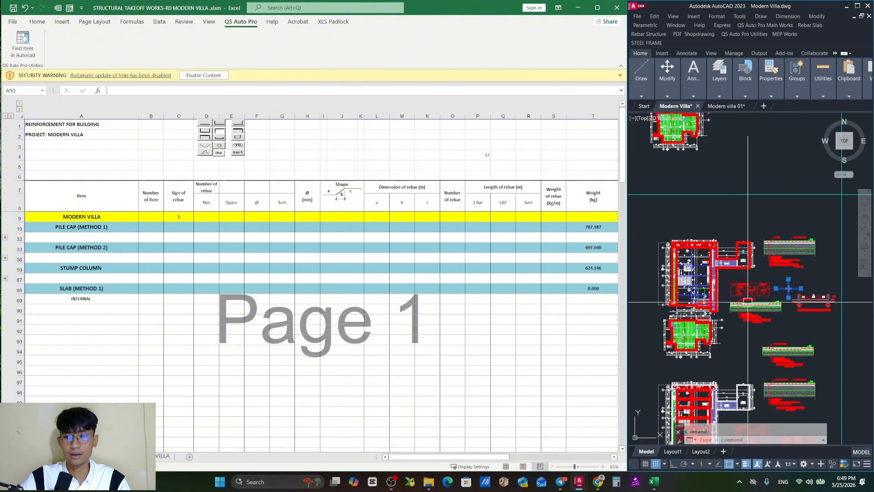
scroll(762, 296, down, 3)
scroll(761, 296, up, 6)
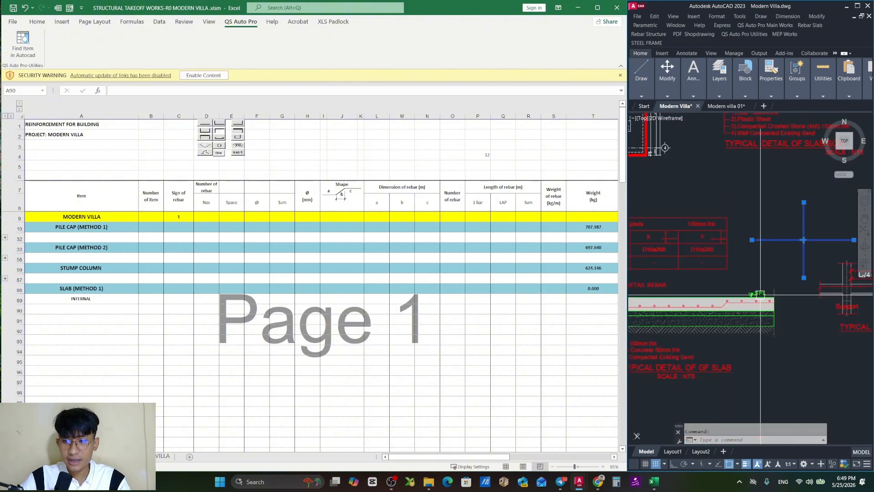
scroll(737, 305, down, 6)
drag(705, 315, 767, 290)
scroll(729, 235, down, 5)
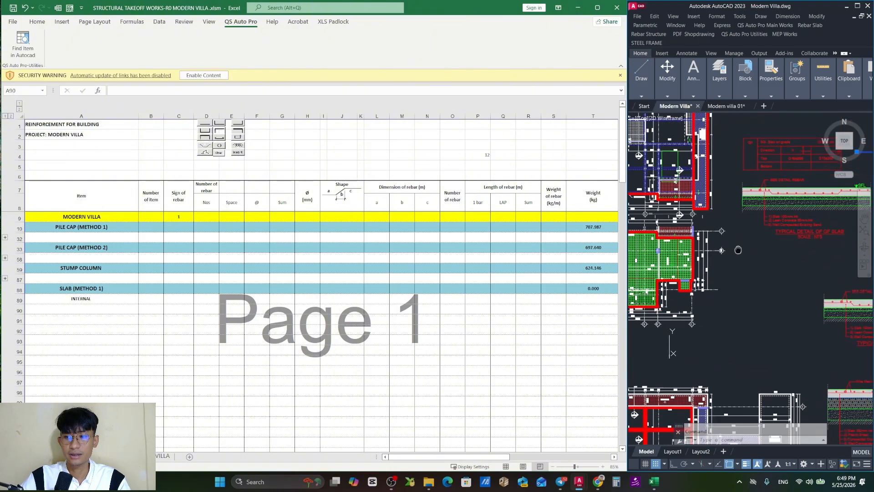
scroll(729, 235, down, 4)
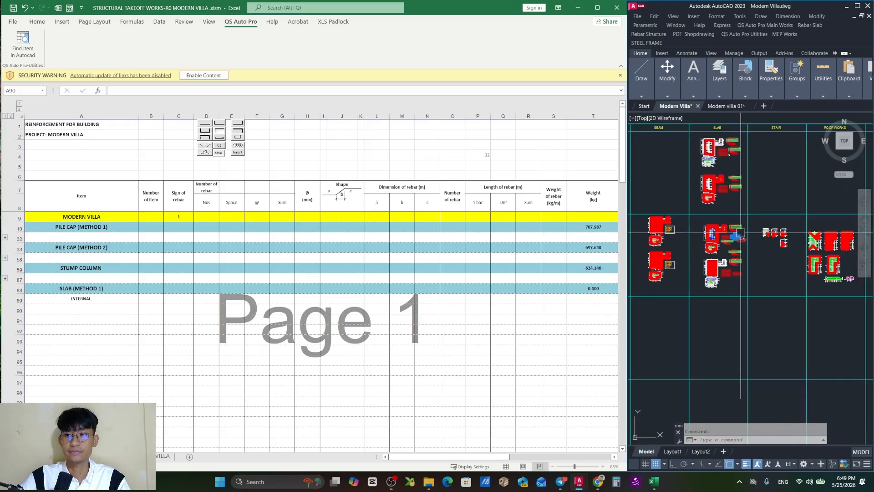
- Clear the selected rebar direction lines and examine the wire-mesh detail and slab schedules of the uppermost drawing in the SLAB column
scroll(734, 221, up, 8)
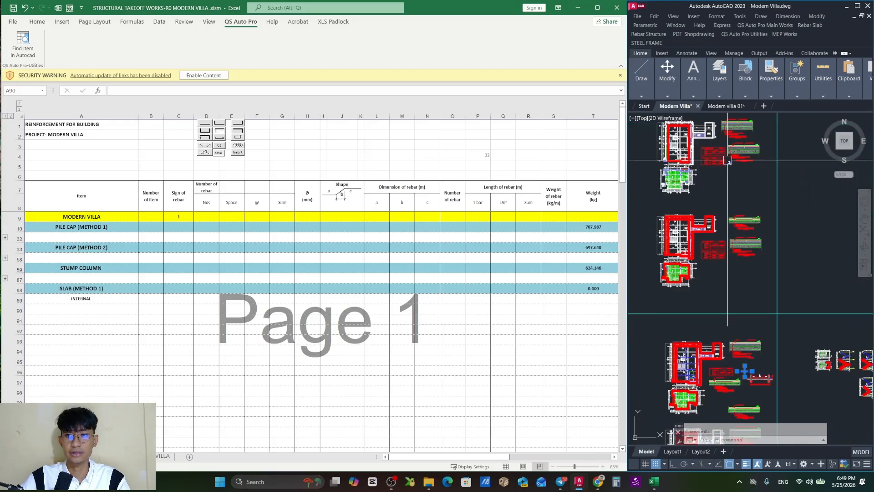
key(Escape)
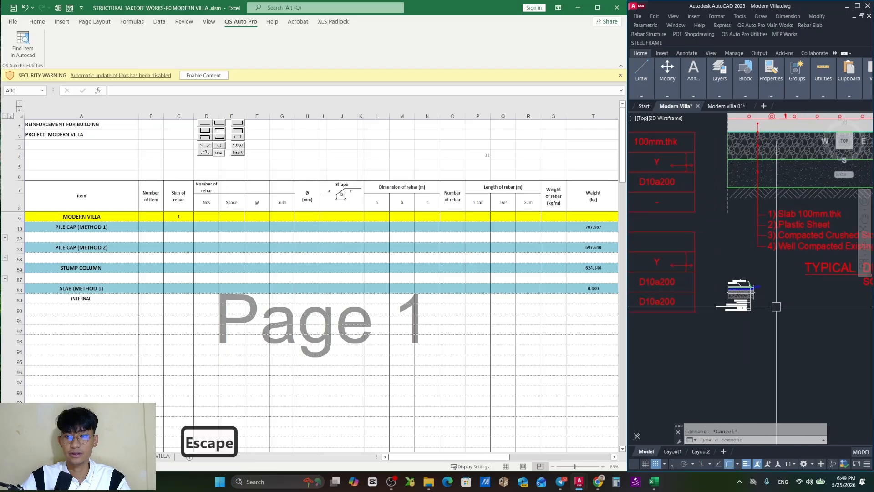
scroll(756, 312, up, 8)
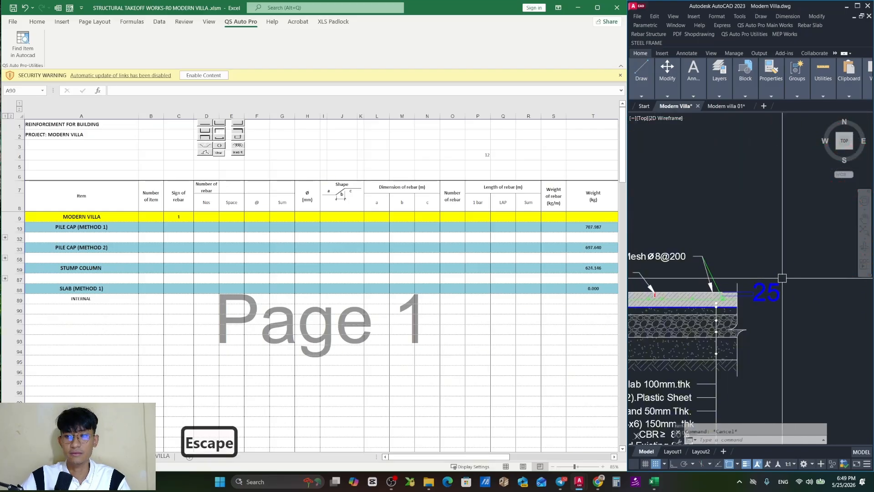
scroll(770, 298, down, 6)
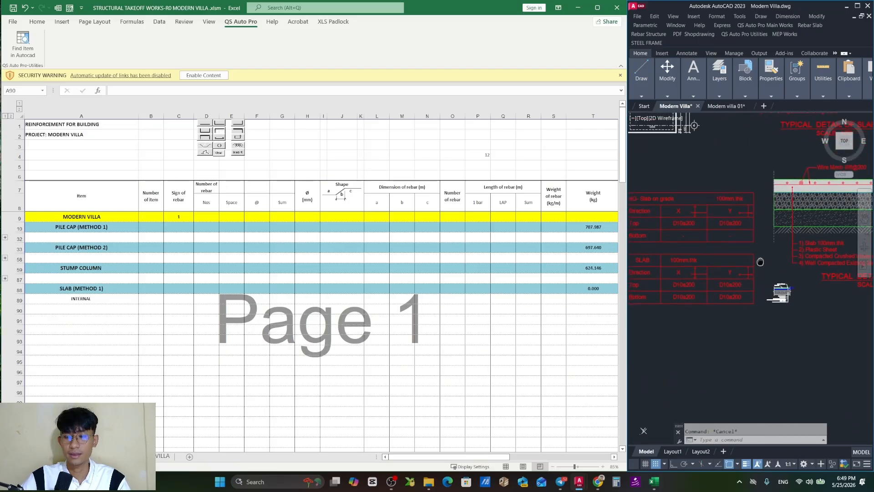
scroll(772, 227, up, 6)
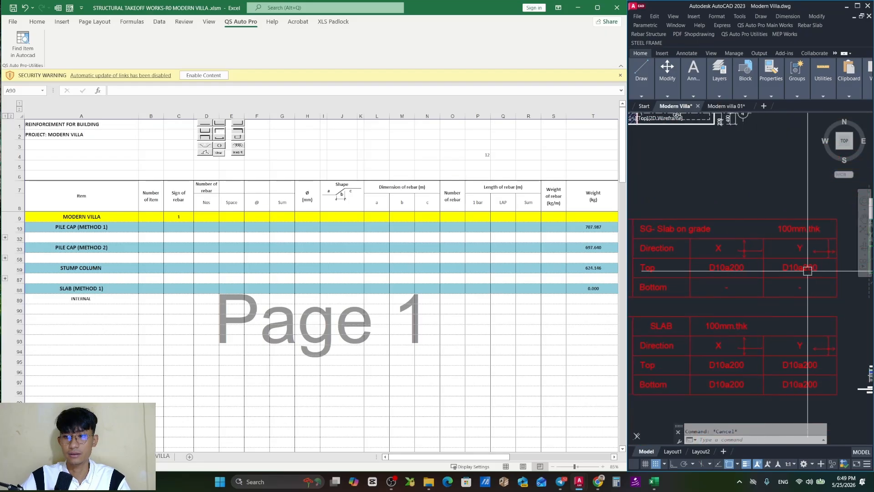
scroll(769, 236, down, 8)
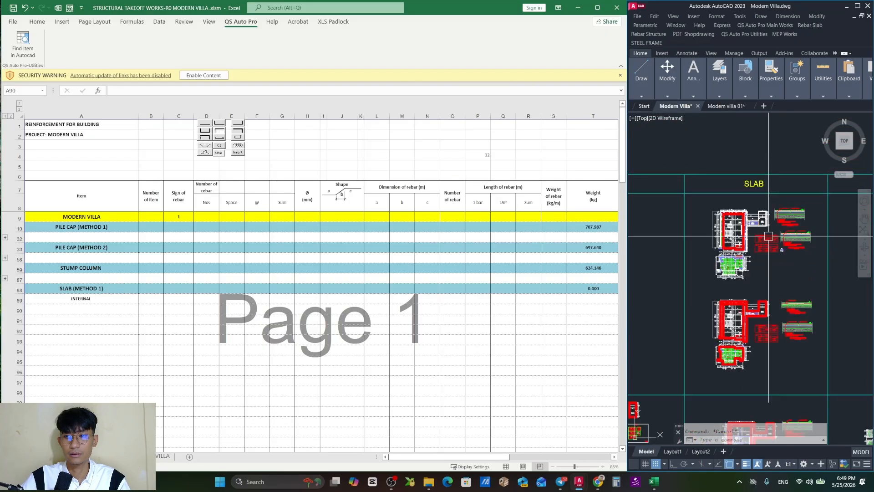
- Select the internal slab's Concrete item B175 in Excel's Details of Quantities sheet, find it in AutoCAD, and clear the resulting selection
click(101, 310)
key(ctrl+Page_Up)
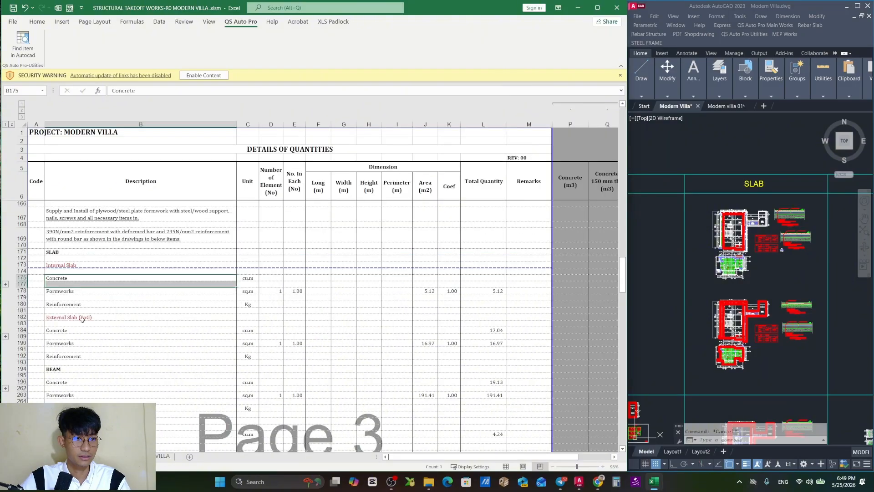
drag(88, 282, 90, 284)
click(23, 43)
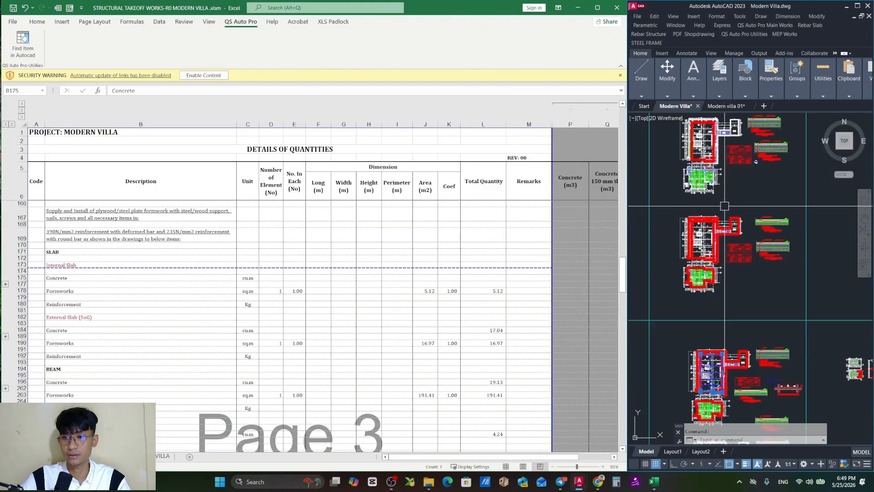
scroll(733, 187, up, 5)
key(Escape)
- Move the small slab detail beneath the SG slab section to the GF slab drawing, between its plan and rebar schedules
click(707, 329)
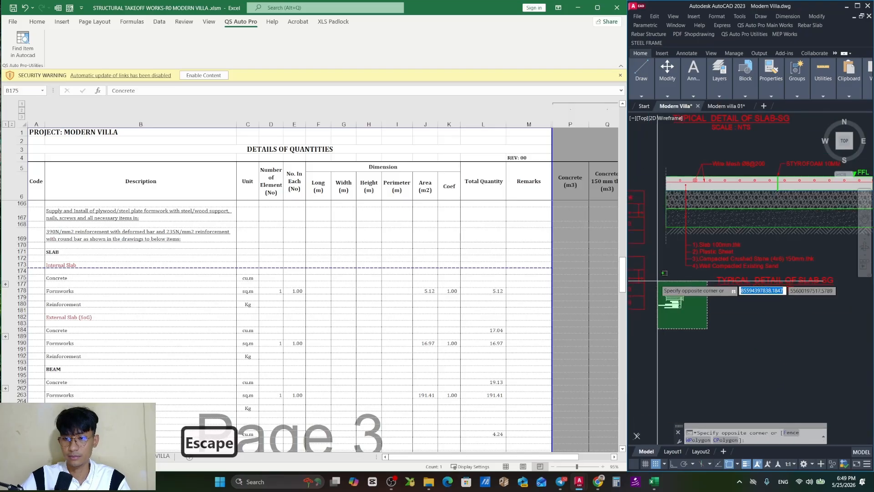
click(657, 282)
drag(707, 335, 708, 282)
text(m)
key(space)
scroll(706, 263, down, 5)
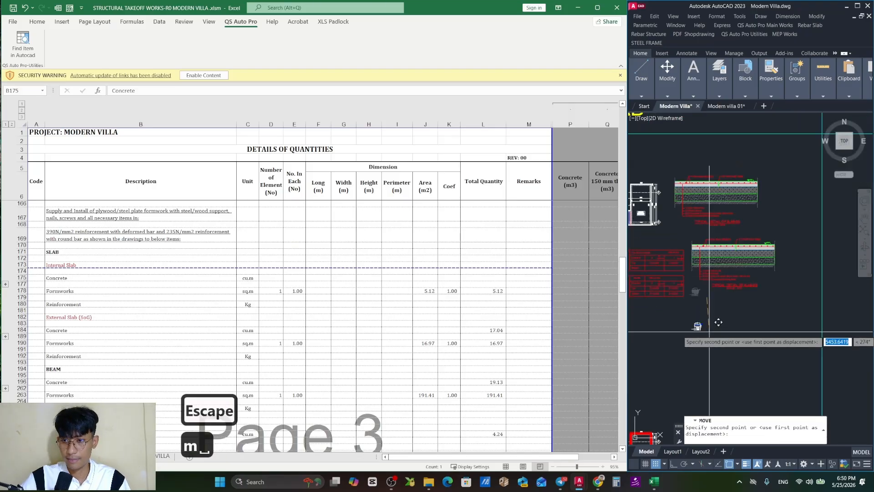
click(752, 170)
scroll(756, 225, up, 5)
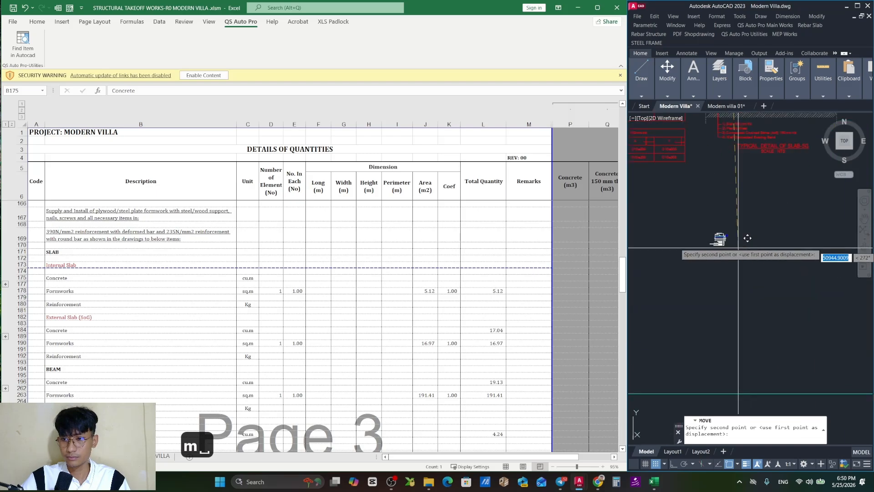
scroll(768, 239, up, 2)
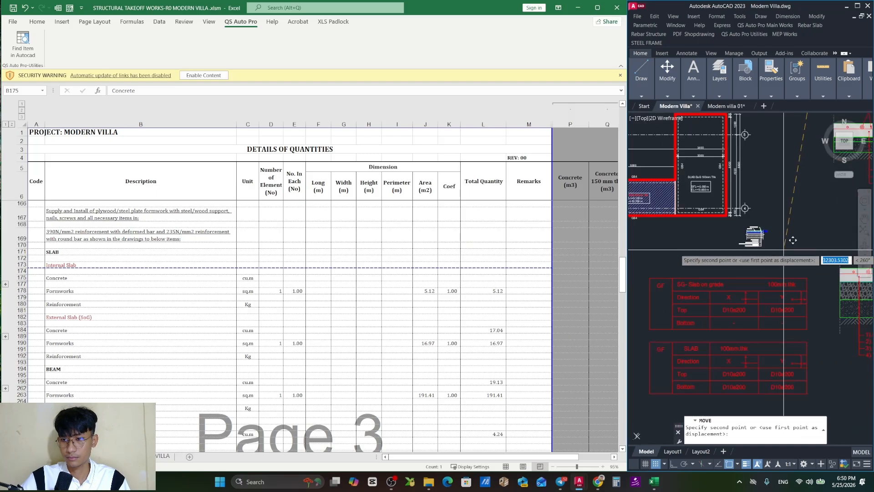
key(Escape)
- Find the internal slab's Concrete item B175 in AutoCAD again from Excel, view its location among the slab plans, and clear the selection
click(83, 166)
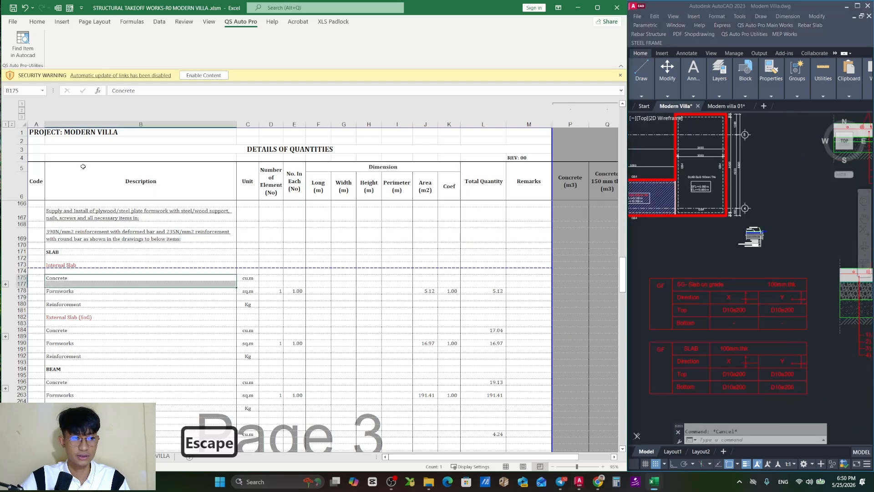
click(10, 40)
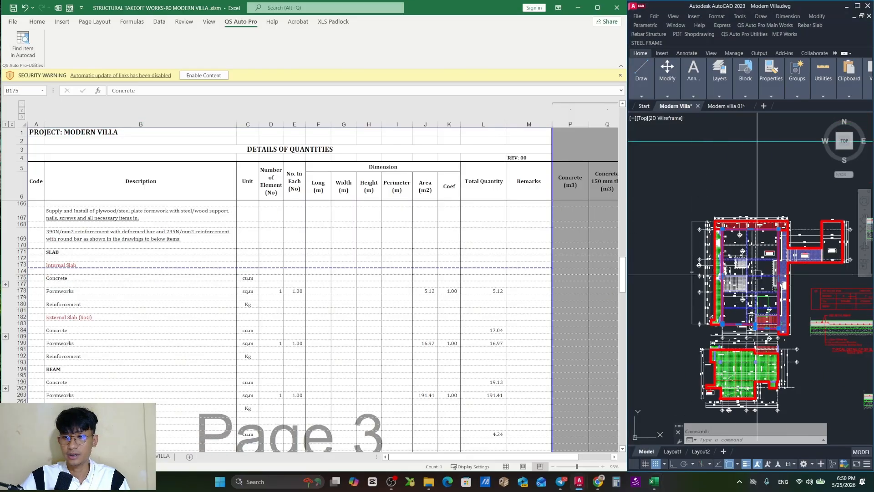
scroll(757, 275, down, 5)
key(Escape)
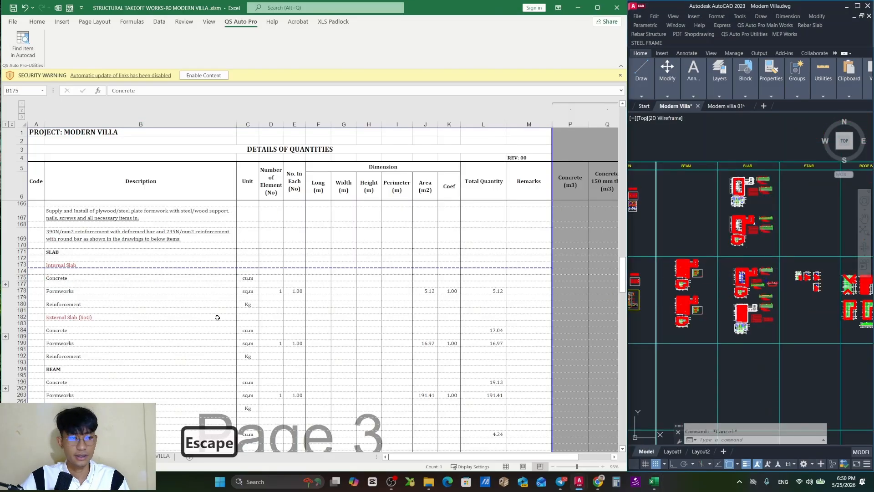
- Find the external slab's Concrete item B184 in AutoCAD from Excel, examine the highlighted areas on the GF plan, and clear the selection
drag(75, 330, 73, 337)
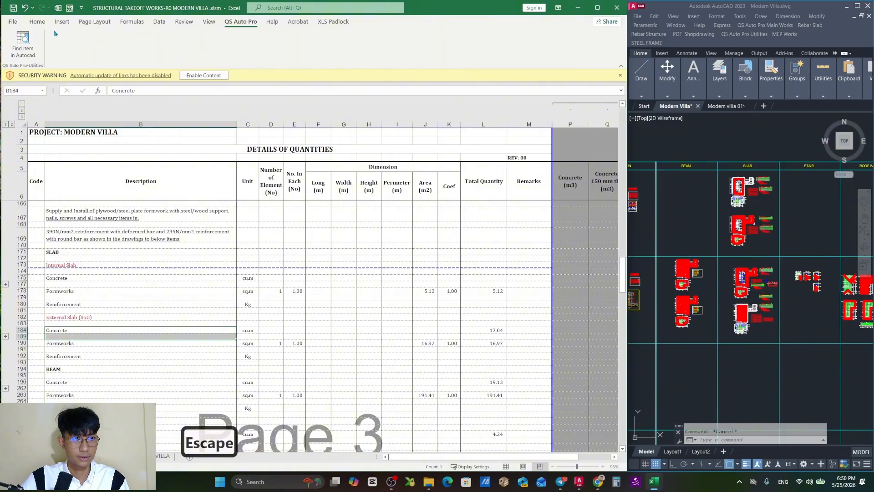
click(22, 44)
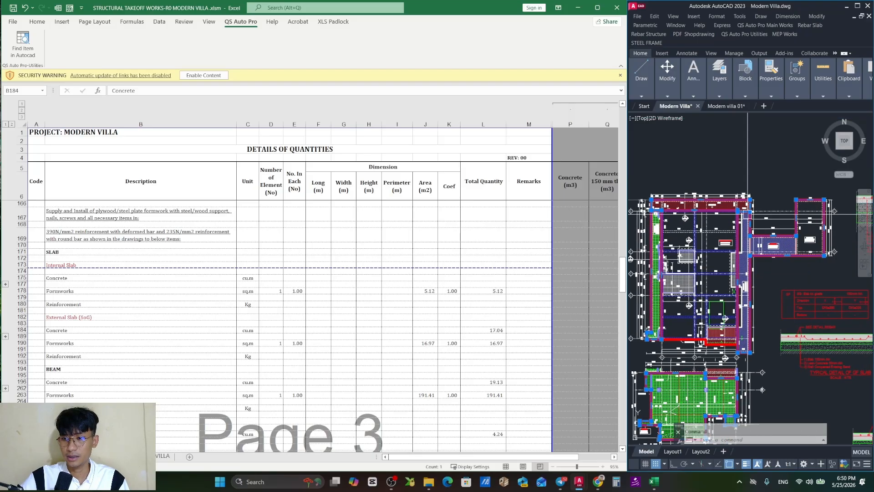
scroll(750, 216, down, 4)
drag(748, 291, 751, 255)
scroll(751, 256, up, 3)
scroll(752, 237, down, 2)
mouse_move(751, 226)
mouse_down()
mouse_move(752, 256)
mouse_move(718, 331)
mouse_up()
mouse_move(805, 299)
mouse_down()
mouse_move(782, 288)
mouse_move(766, 303)
mouse_up()
key(Escape)
- Return to the building reinforcement sheet at cell A90 and start AutoCAD's U Shape Rebar command for slab rebar by selected area
click(132, 448)
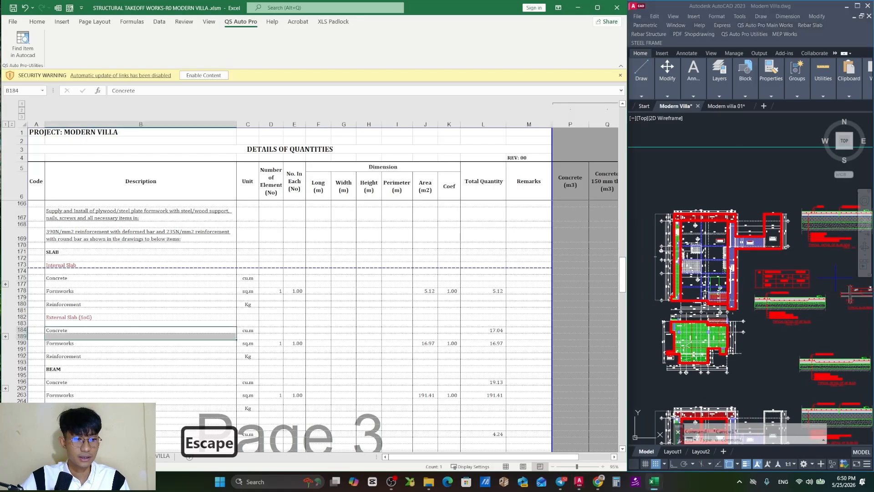
click(132, 456)
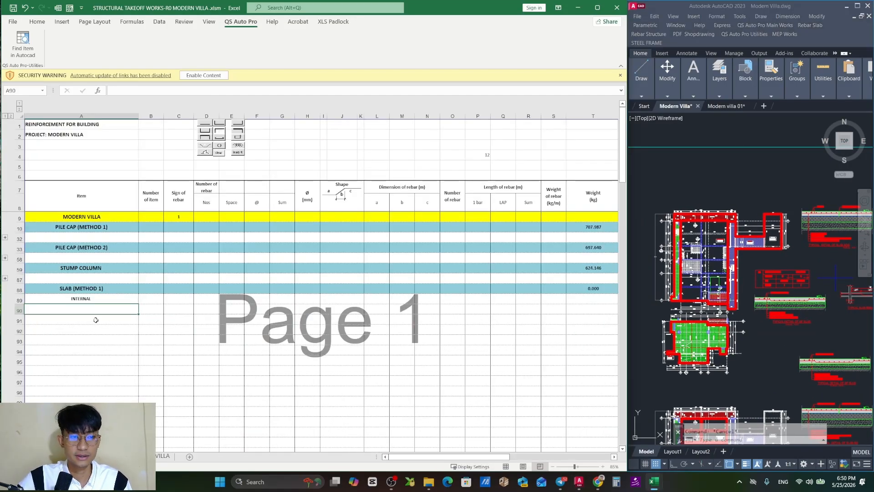
click(703, 202)
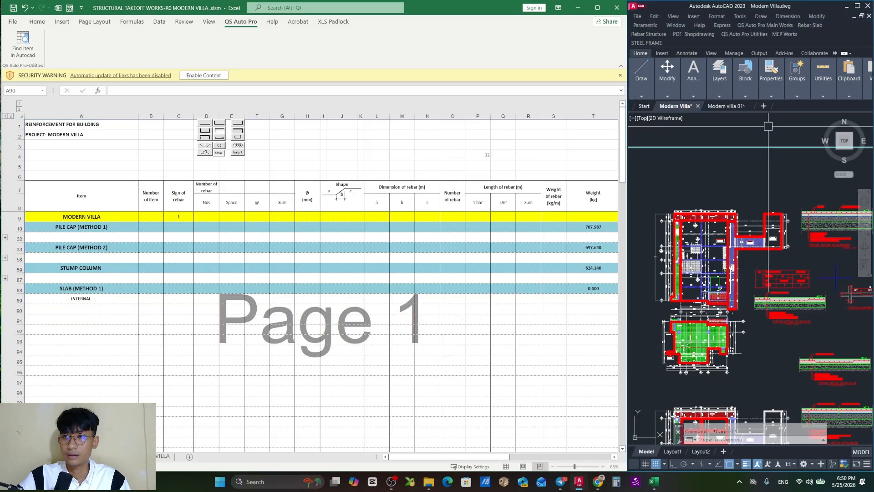
click(810, 26)
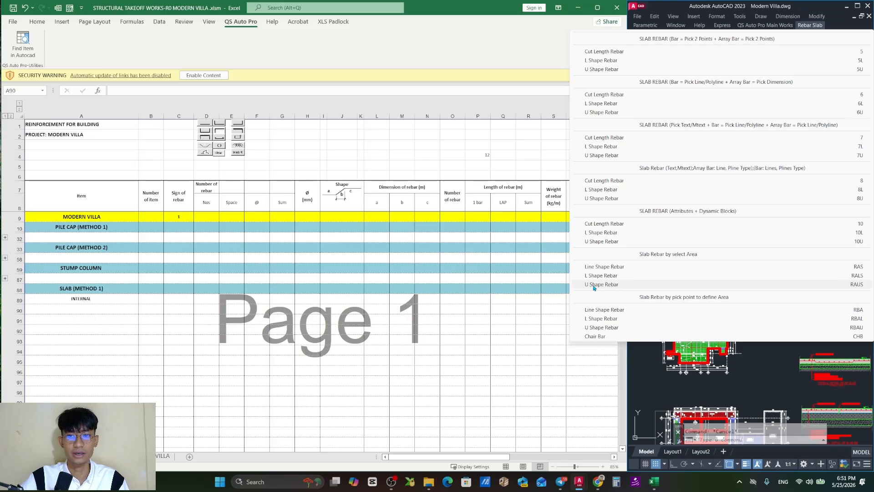
click(618, 285)
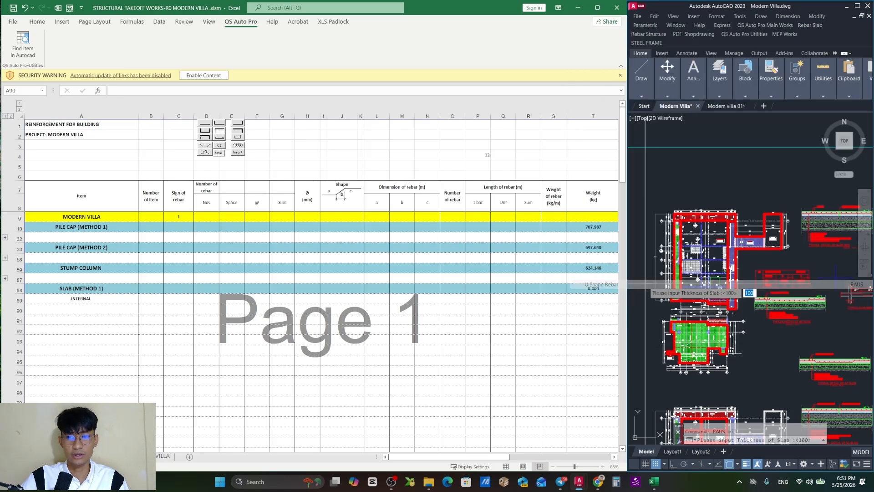
- Check the slab thickness note in the typical GF slab detail and set the rebar command's slab thickness to 100 mm
drag(757, 339, 752, 309)
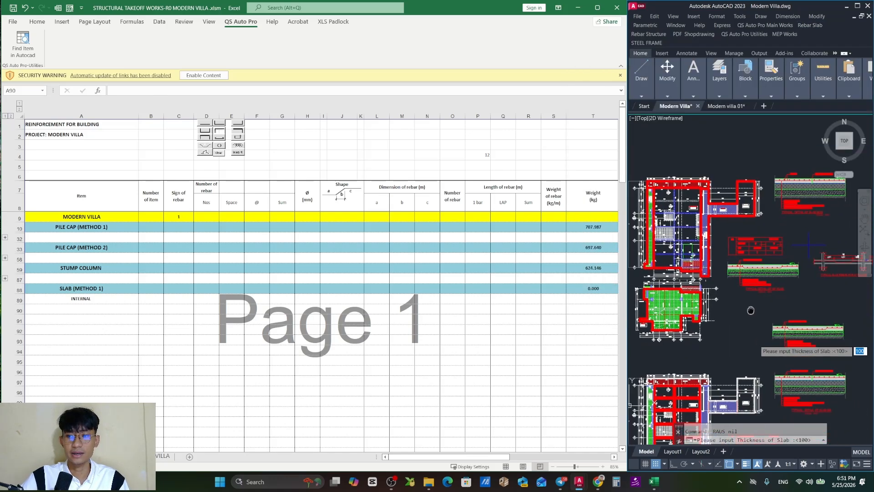
scroll(750, 289, down, 2)
scroll(747, 288, up, 4)
scroll(746, 288, down, 2)
scroll(746, 288, up, 5)
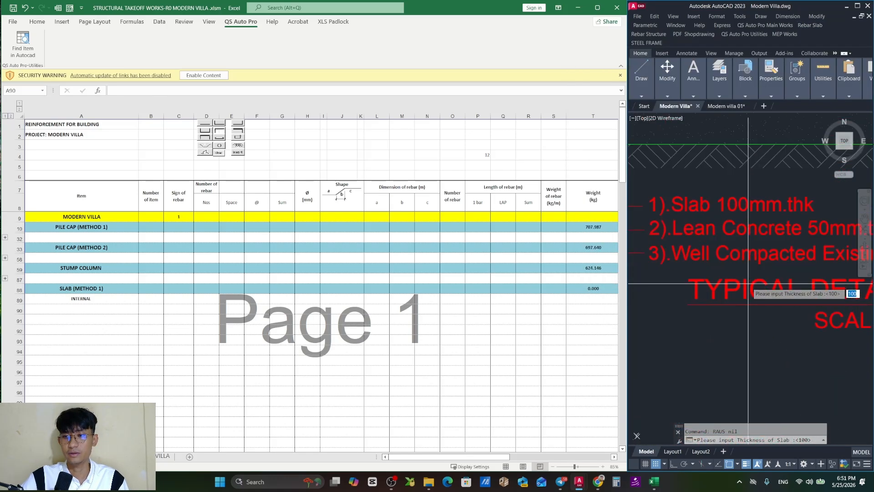
text(100)
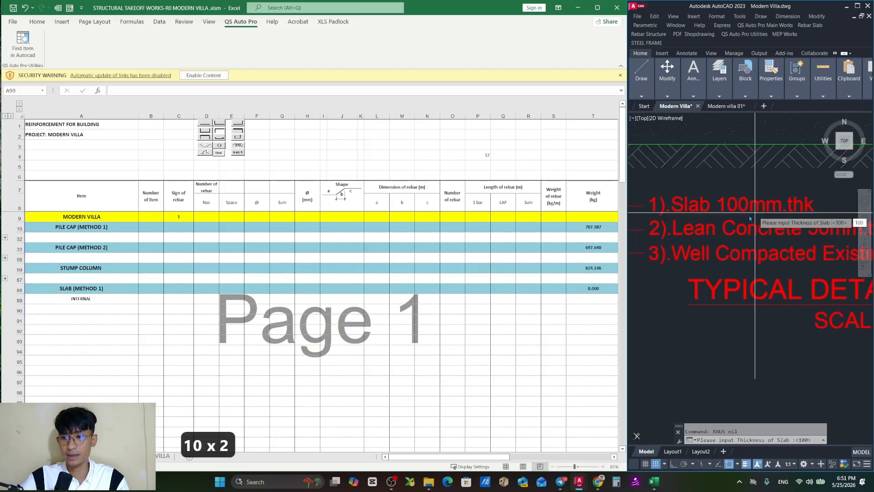
key(Return)
- Pick the top X-direction text D10a200 in the GF SG slab-on-grade schedule as the rebar name
scroll(754, 212, down, 5)
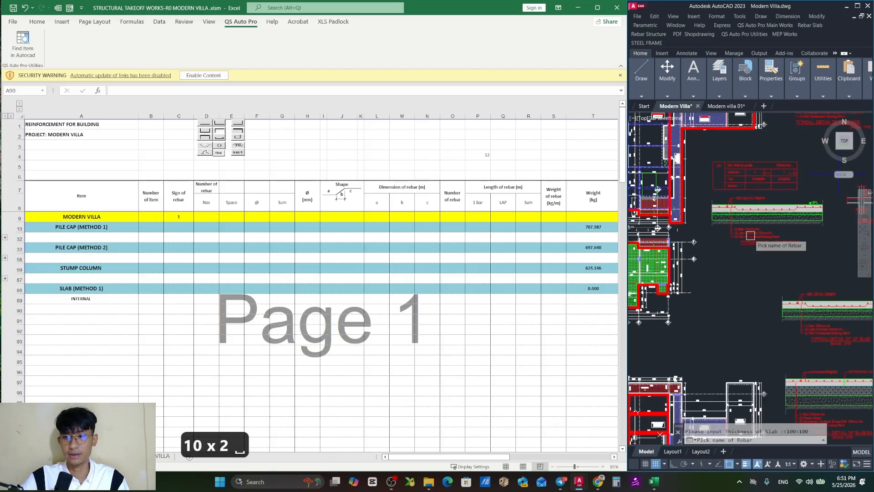
scroll(755, 208, up, 2)
scroll(774, 228, down, 8)
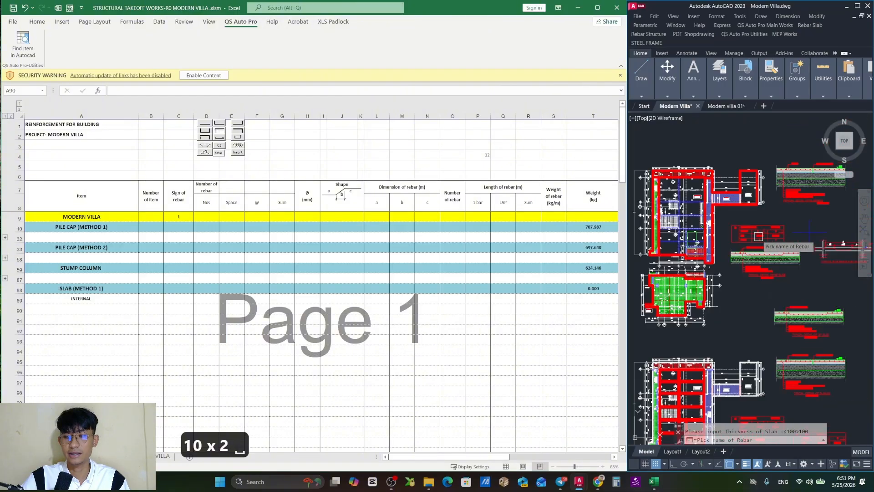
scroll(777, 235, up, 6)
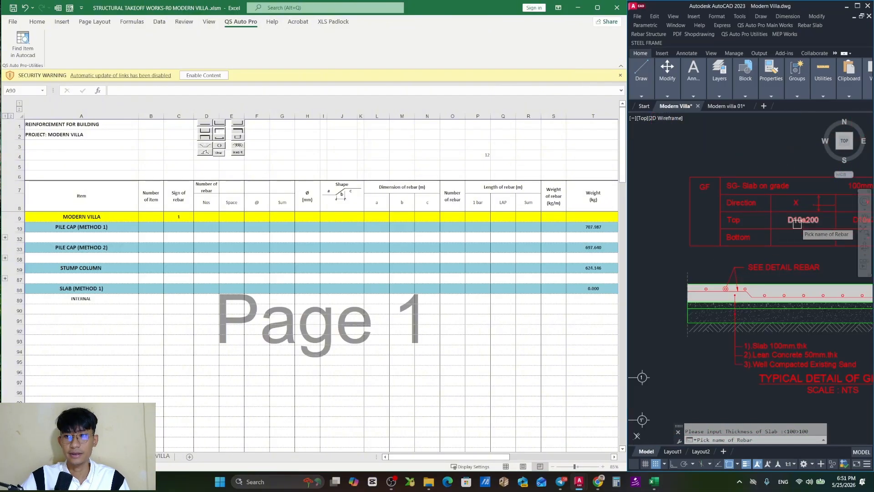
click(797, 223)
- Pick the internal slab's outline on the GF plan to export its U-bar quantities to the sheet, and end the rebar command
scroll(775, 228, down, 6)
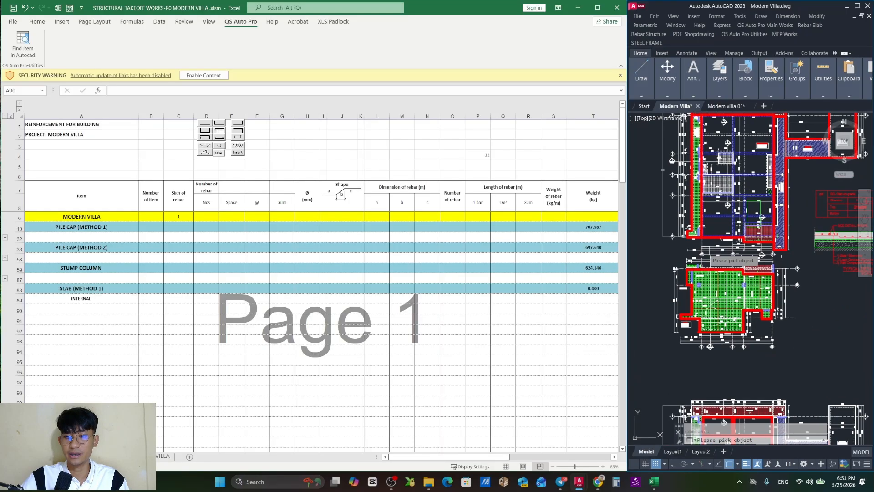
scroll(704, 252, up, 4)
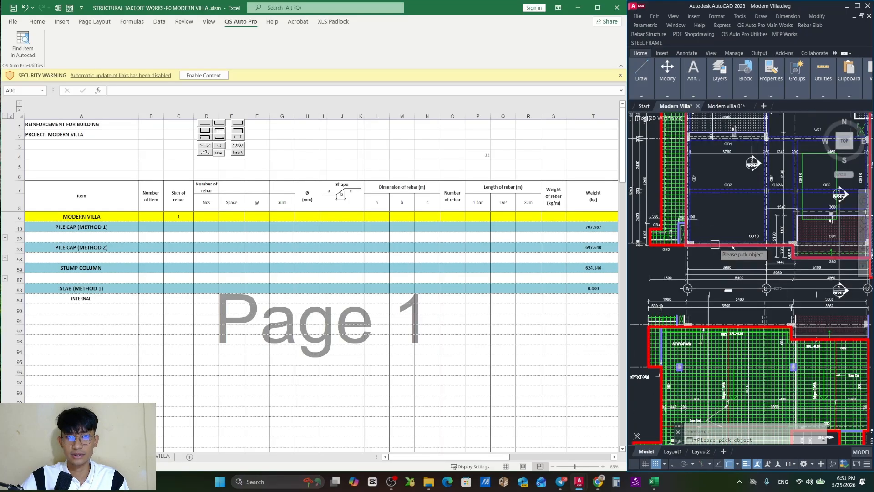
scroll(715, 245, down, 2)
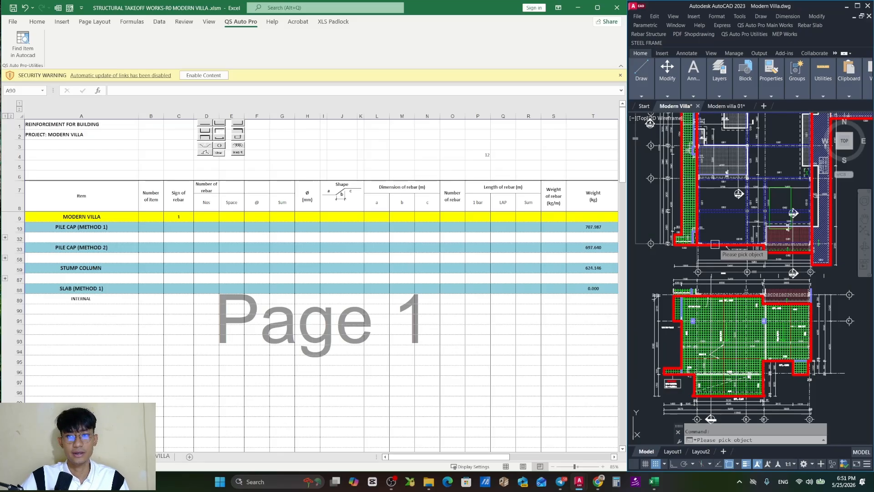
click(715, 245)
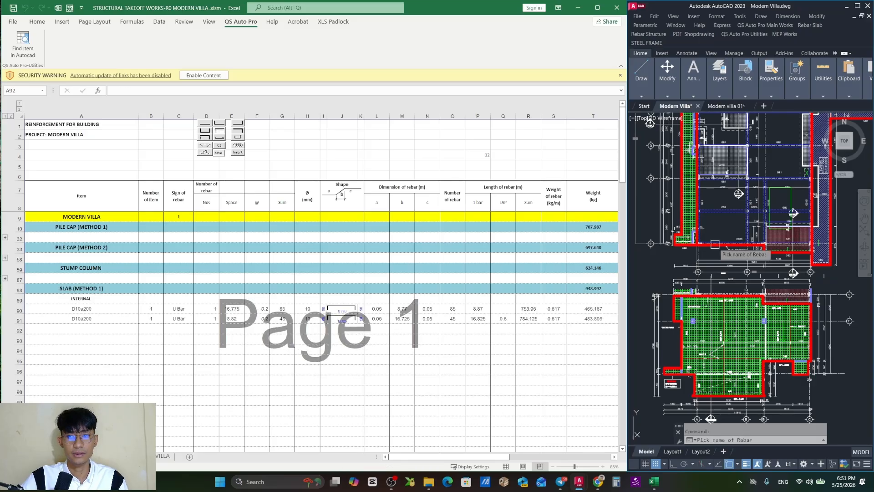
key(Escape)
key(Escape)
key(Escape)
- Review the two new D10a200 rows under INTERNAL, checking their weights and the matching entries in the Ø10 weight column
click(101, 331)
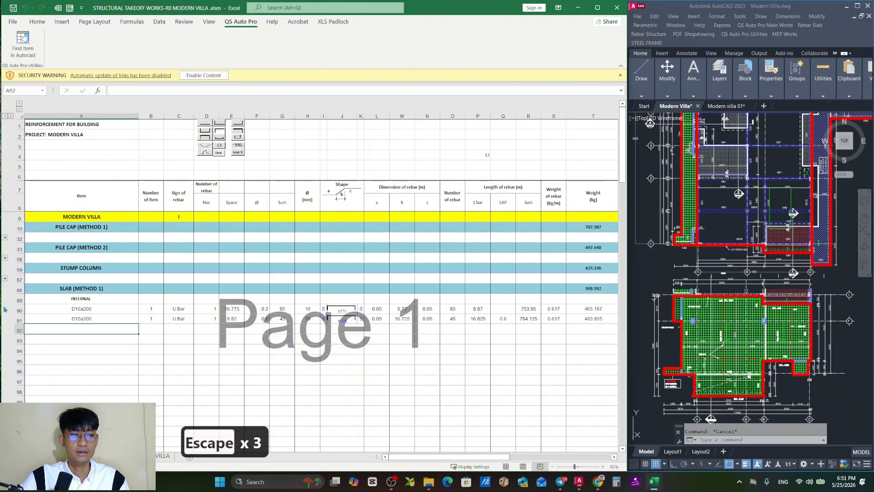
drag(17, 309, 18, 319)
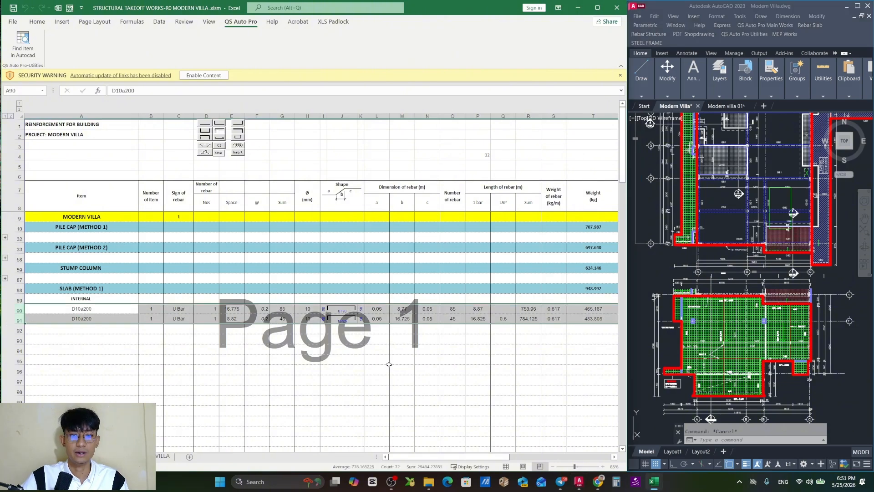
click(602, 310)
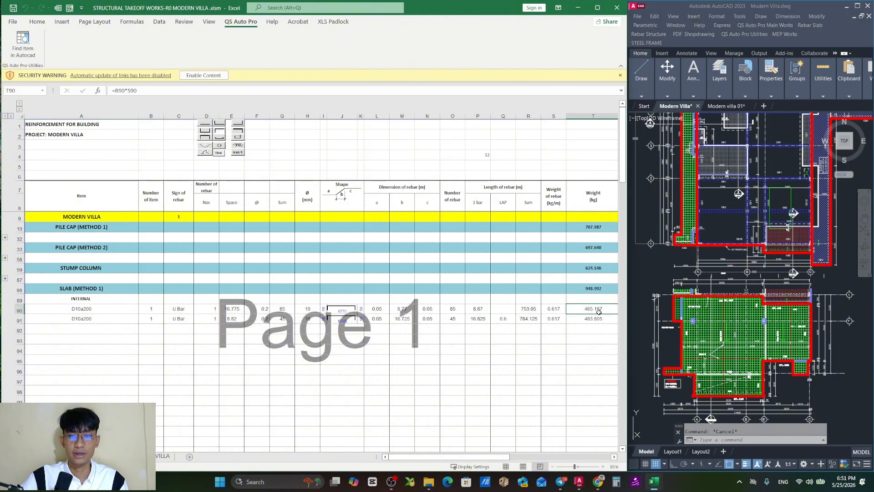
drag(599, 312, 598, 320)
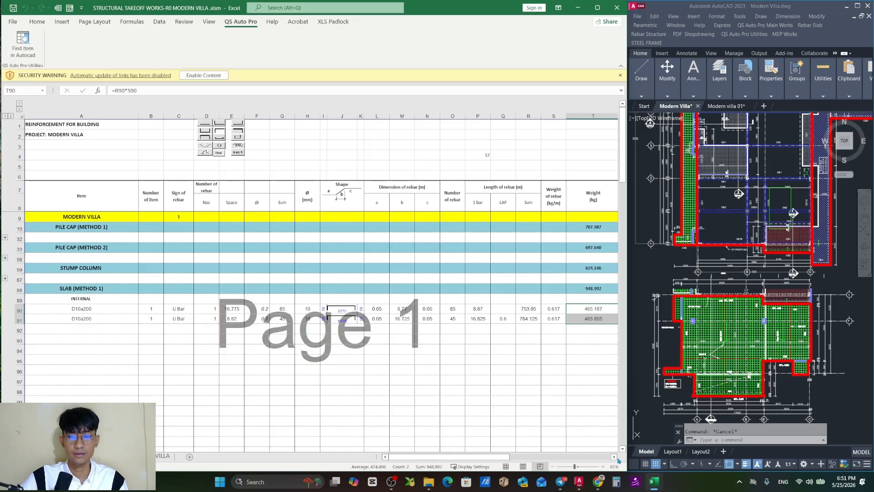
scroll(620, 461, right, 5)
drag(486, 309, 489, 318)
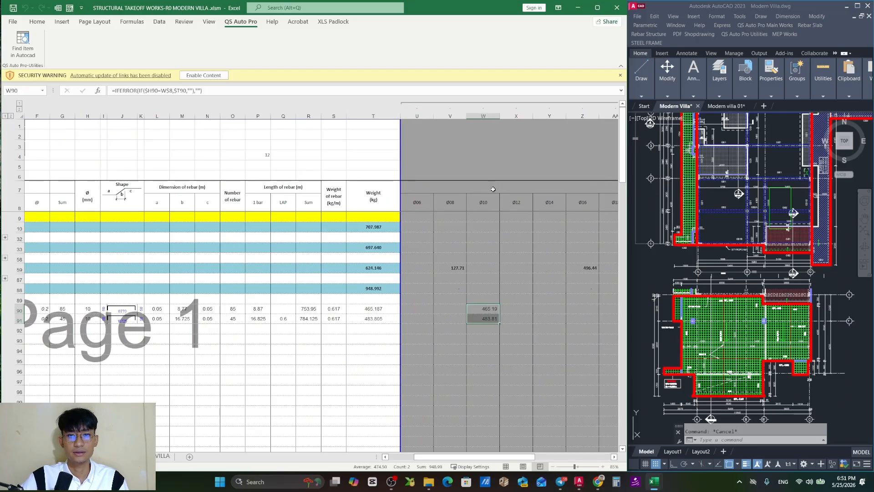
drag(528, 457, 474, 457)
- Deselect the reviewed cells and save the structural takeoff workbook
click(285, 401)
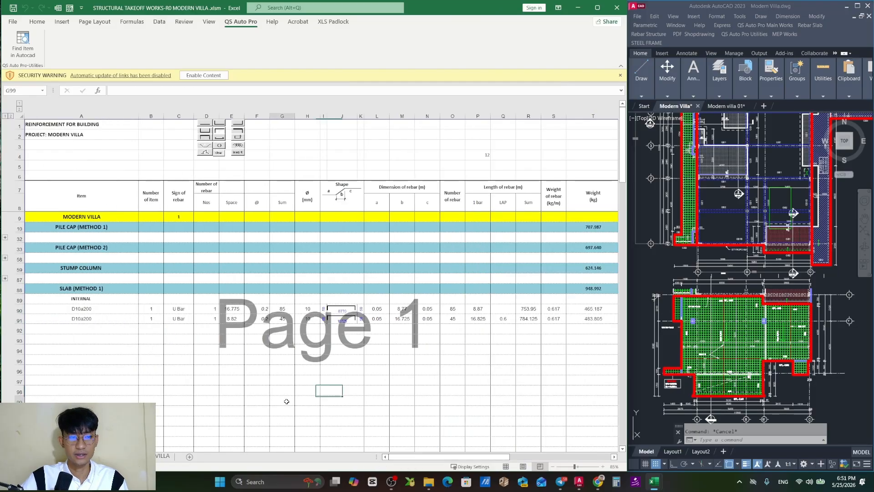
click(284, 360)
key(Escape)
drag(467, 366, 462, 364)
key(ctrl+s)
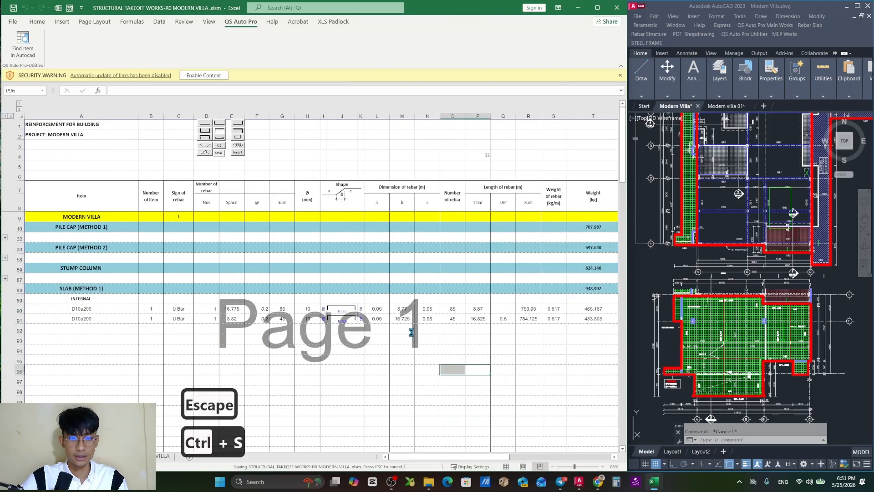
- Check the a and c bar dimensions in row 90 and the slab's weight subtotal in T88 without changing them
click(384, 310)
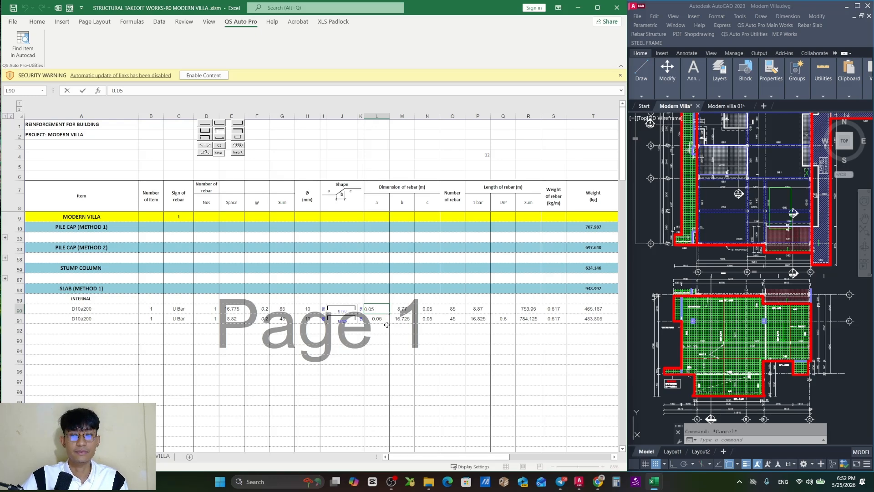
key(Escape)
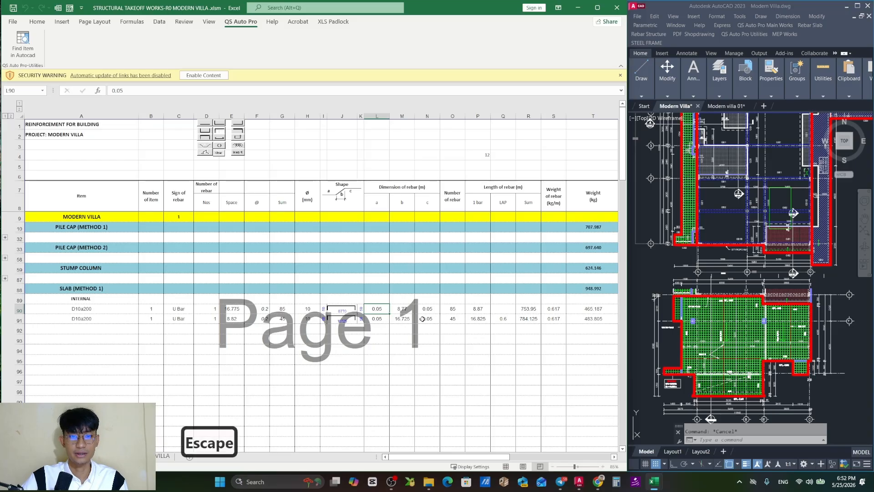
click(427, 308)
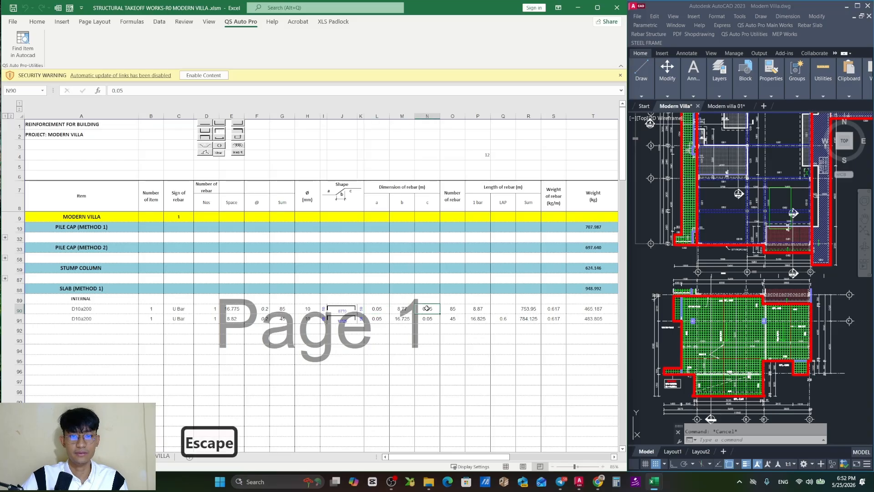
click(594, 291)
scroll(593, 291, right, 2)
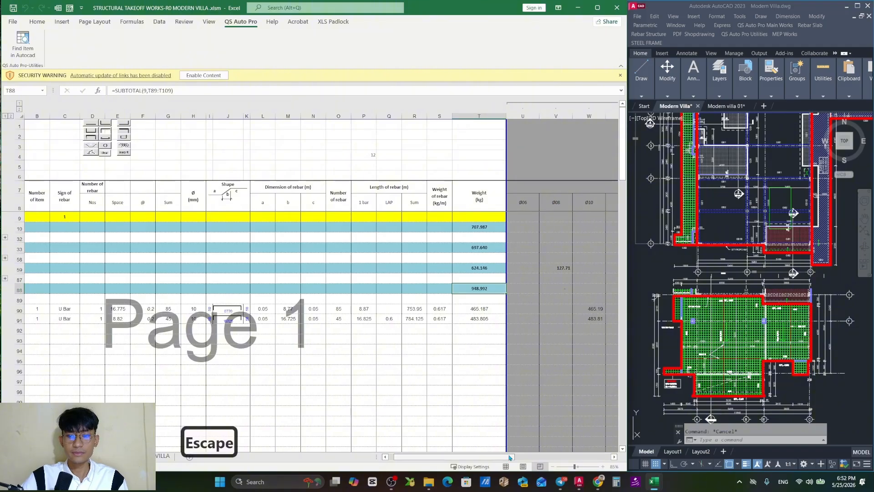
drag(510, 457, 460, 452)
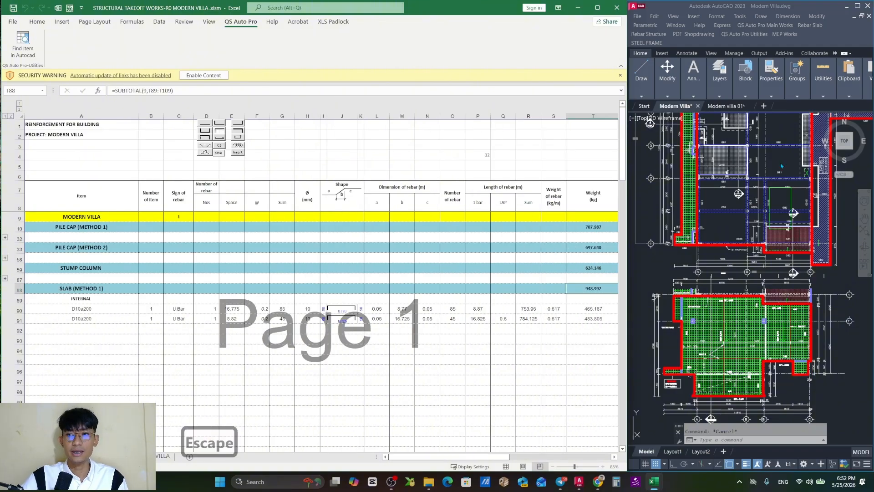
- Highlight the internal slab's outline on the GF plan and check the weights in T90:T91 and the lap formula in Q91
drag(729, 273, 689, 386)
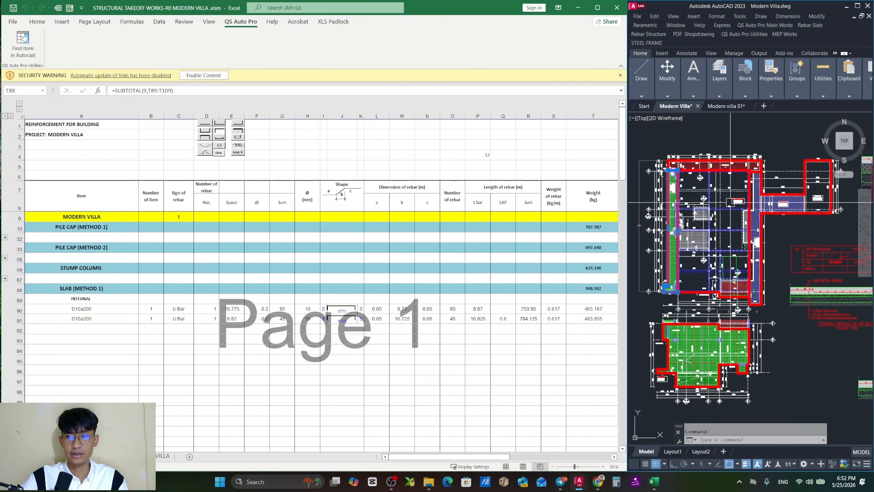
key(Escape)
key(Escape)
click(690, 365)
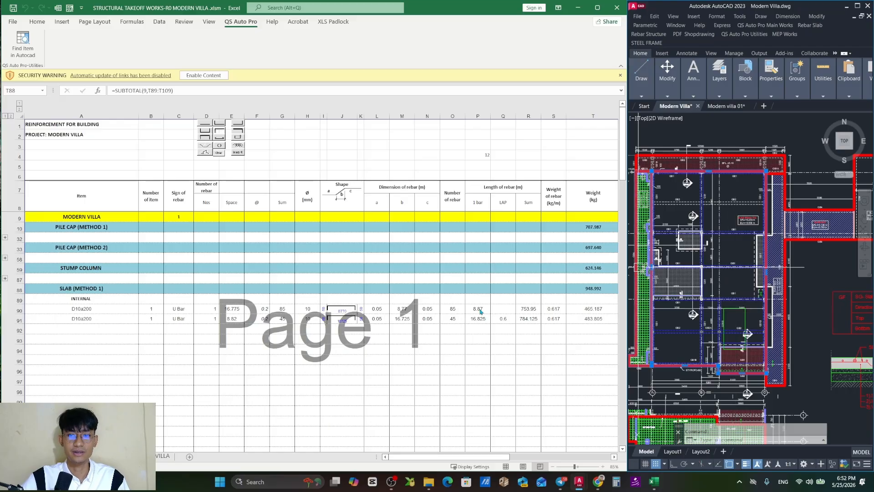
drag(593, 309, 587, 322)
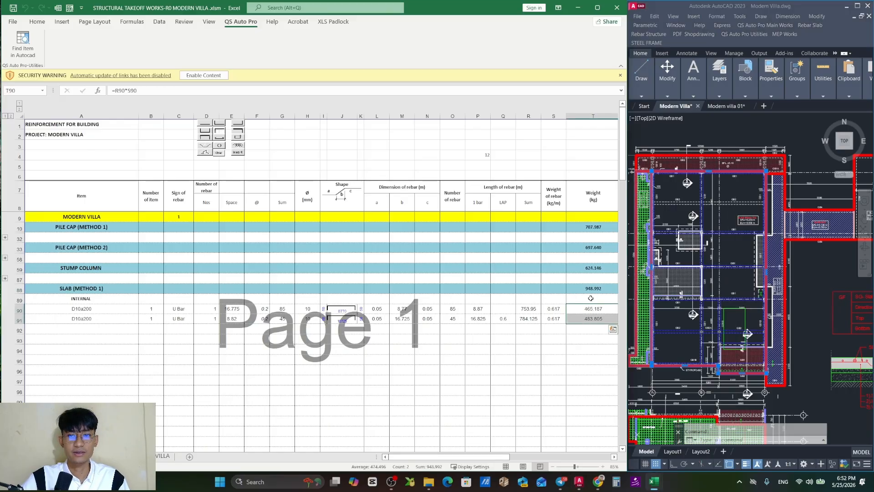
mouse_move(513, 320)
mouse_down()
mouse_move(508, 309)
mouse_move(507, 319)
mouse_up()
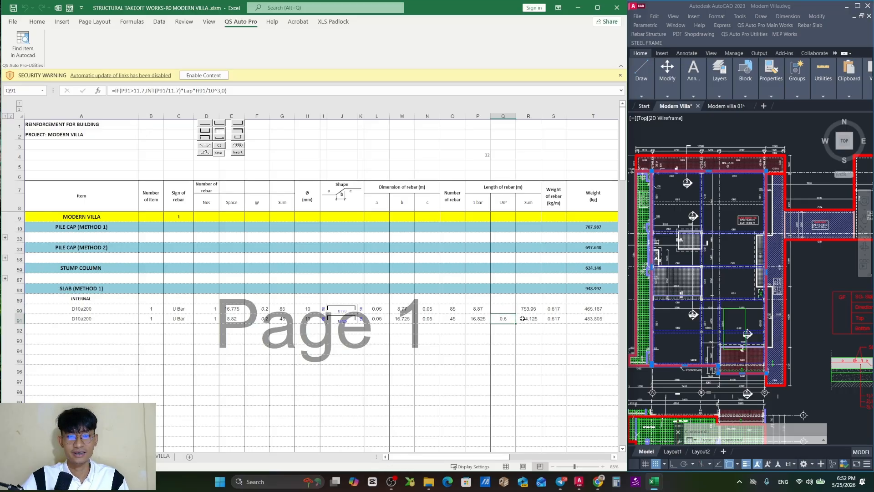
click(267, 360)
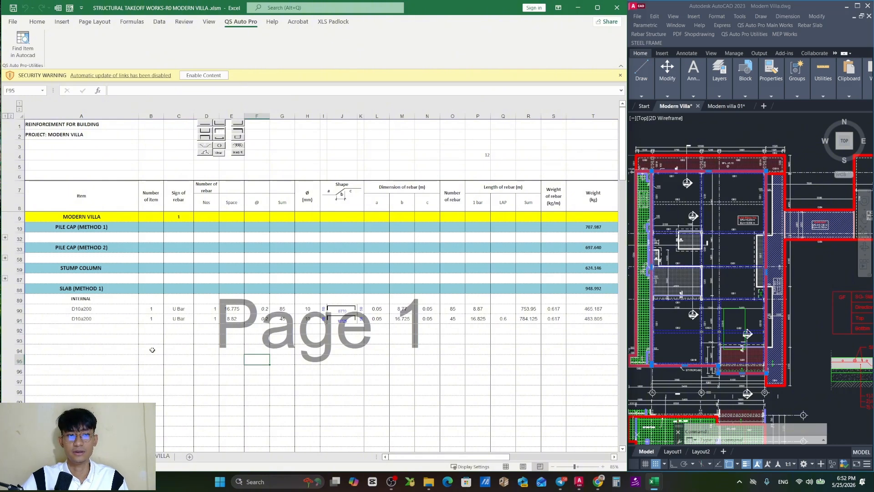
- Copy the INTERNAL heading to cell A93 of the reinforcement sheet and replace its text with EXTERNAL
click(112, 340)
click(107, 300)
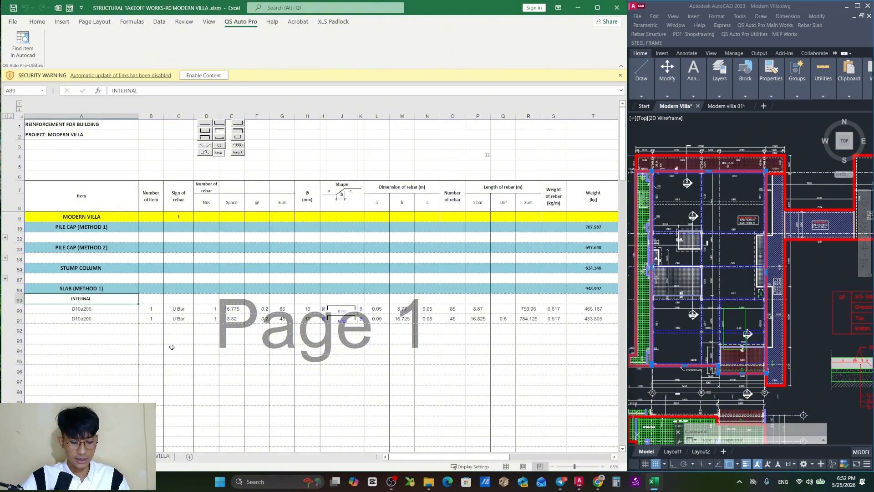
key(ctrl+c)
click(107, 339)
key(ctrl+v)
double_click(107, 338)
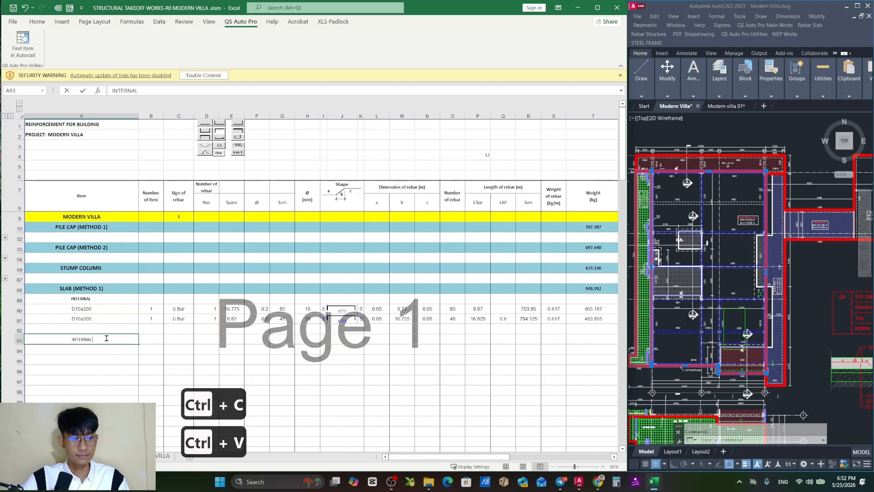
key(Escape)
key(Caps_Lock)
text(ex)
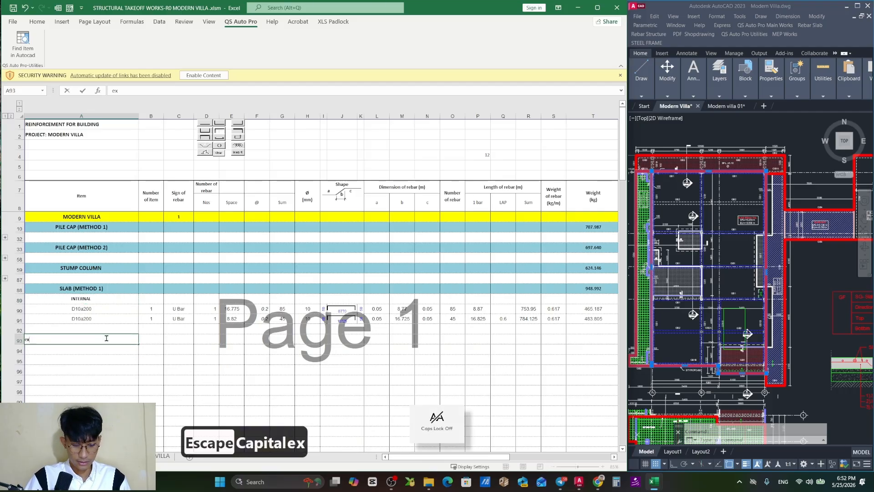
text(ternal)
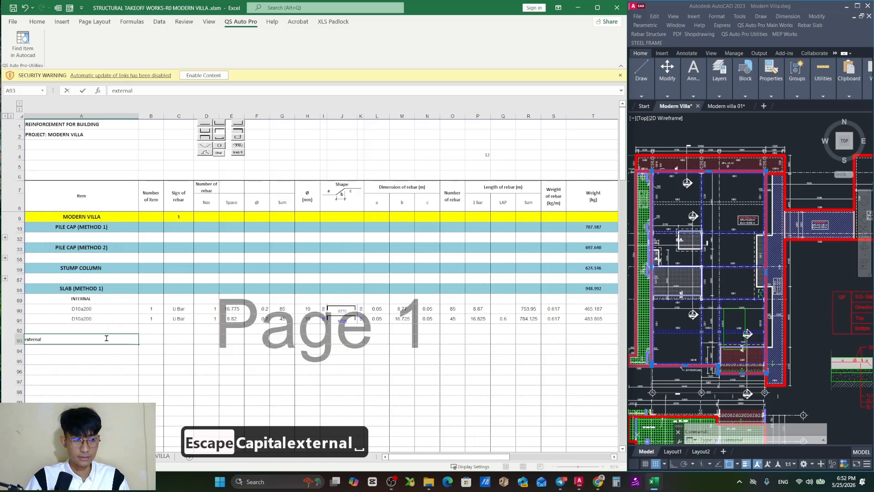
key(BackSpace)
text(\)
key(BackSpace)
key(Caps_Lock)
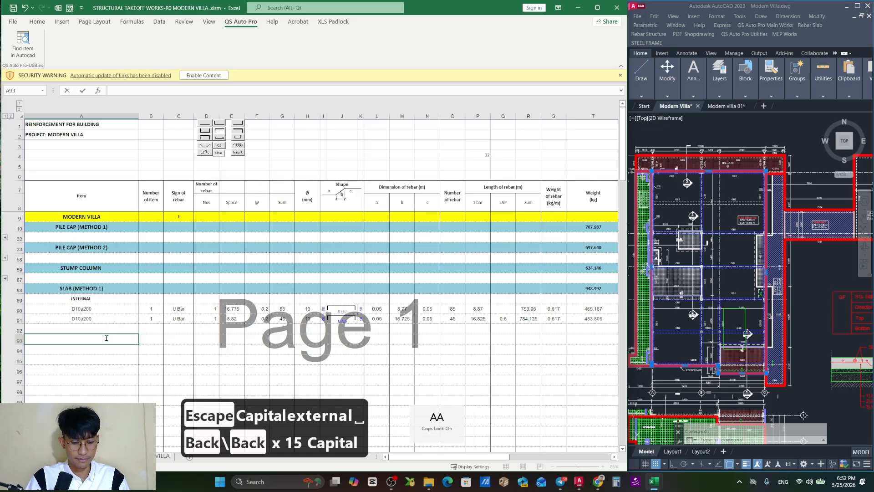
text(EXTERNAL)
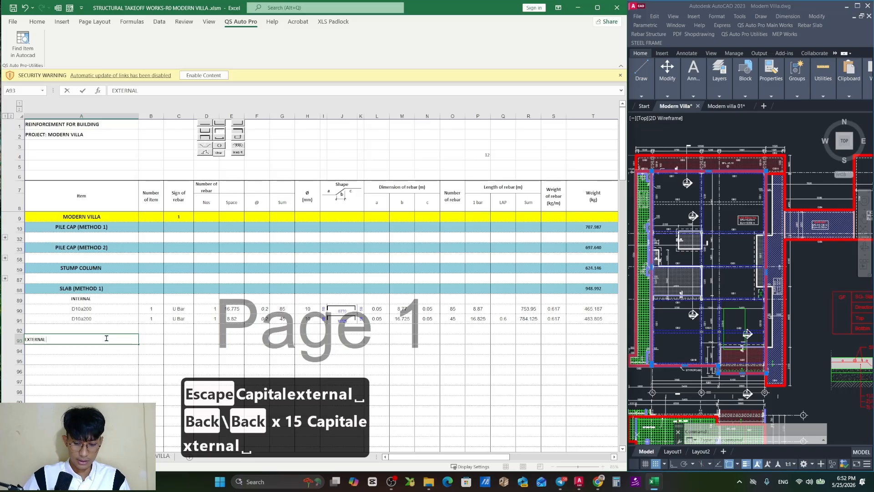
key(Return)
- Clear the outline selection in AutoCAD and examine the rebar callout and layer notes in the Typical Detail of Slab-SOG
click(812, 245)
scroll(812, 245, down, 5)
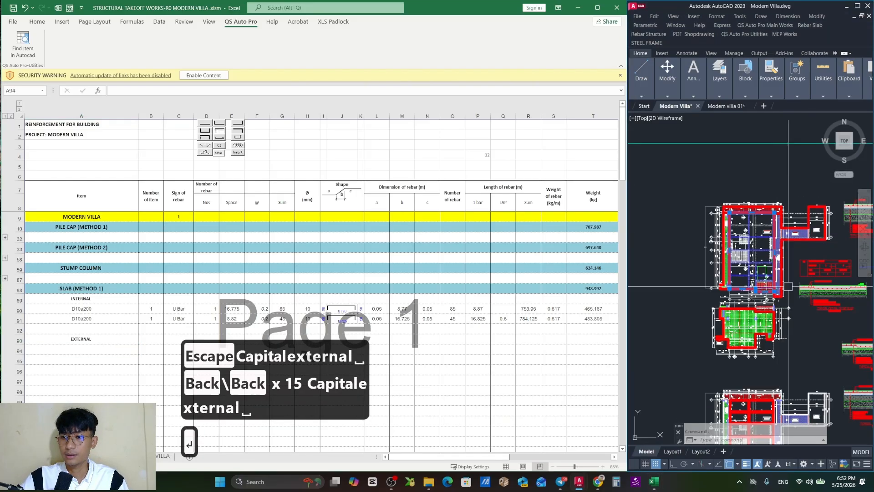
key(Escape)
scroll(761, 306, up, 5)
drag(740, 172, 802, 328)
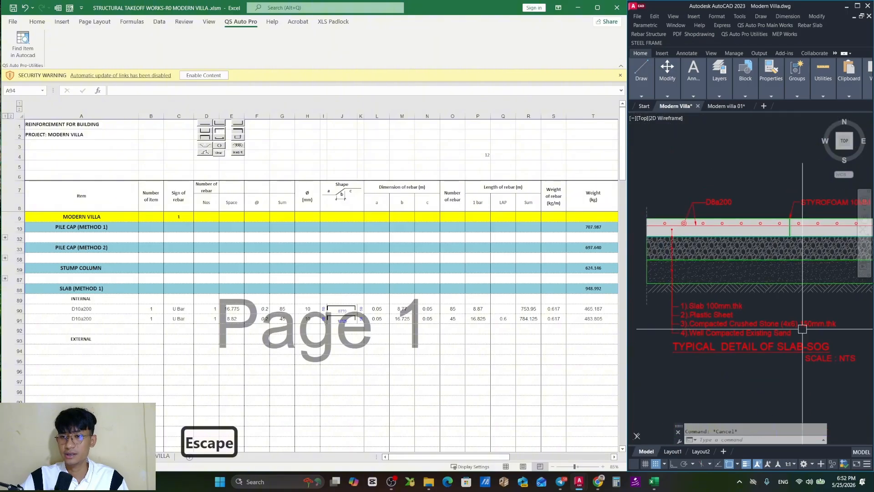
drag(738, 248, 738, 266)
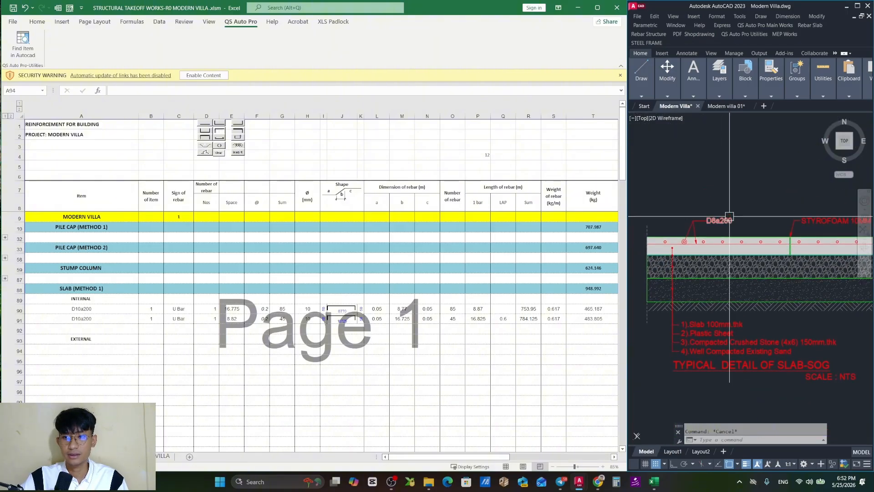
click(711, 223)
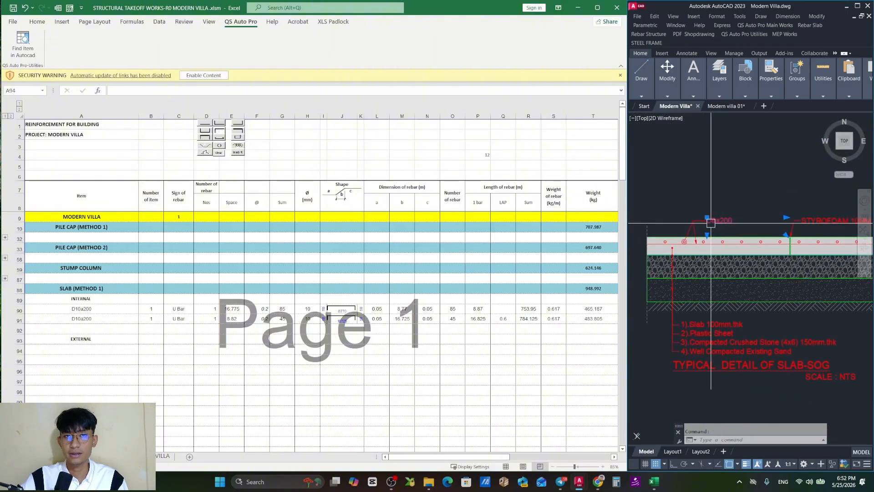
scroll(710, 217, up, 2)
scroll(710, 212, down, 3)
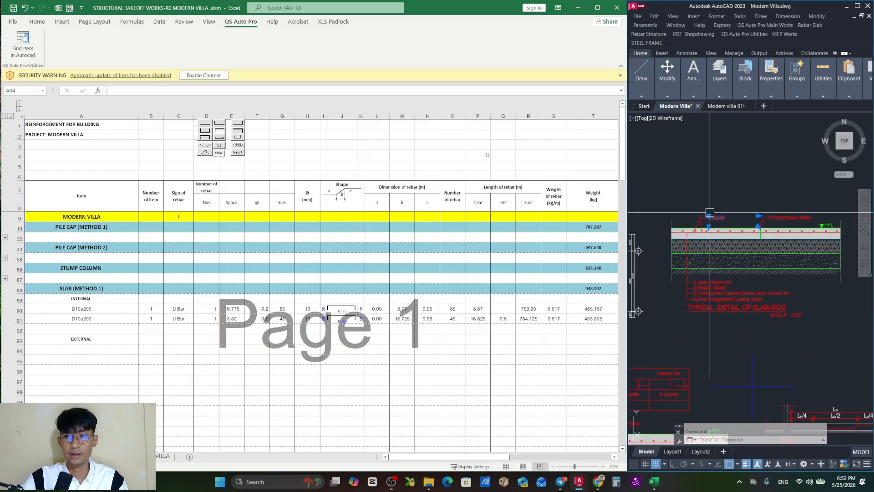
scroll(710, 212, up, 2)
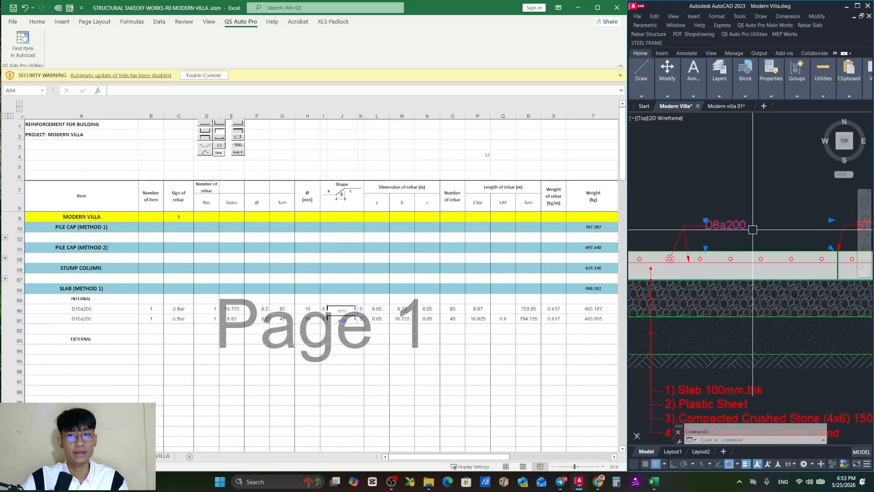
scroll(751, 237, down, 1)
key(Escape)
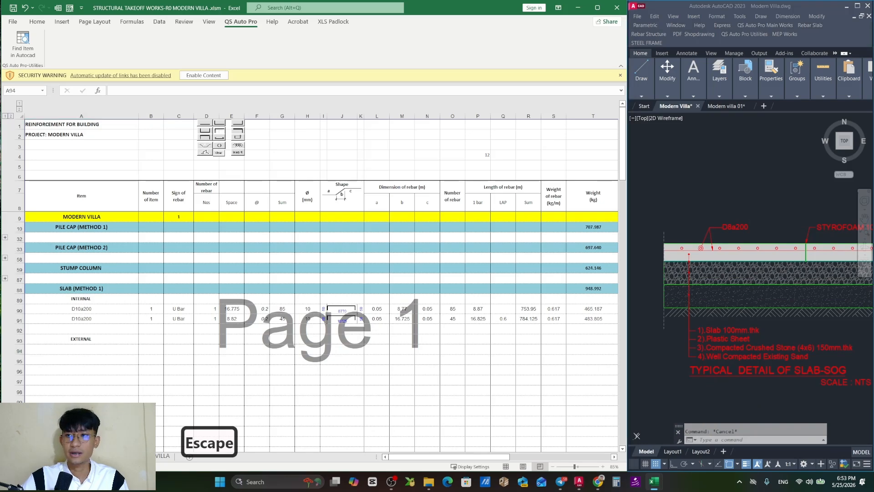
scroll(735, 237, down, 2)
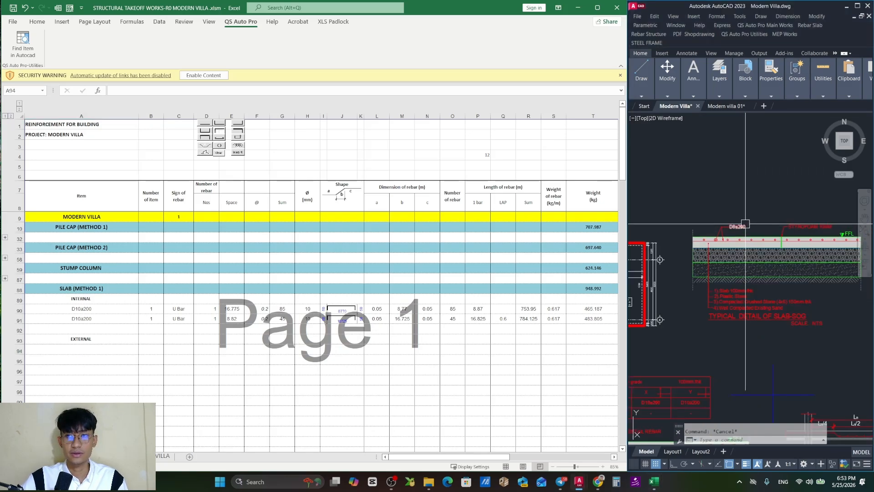
- Start the select-area U Shape Rebar takeoff with 100 slab thickness and pick the D8a200 callout in Typical Detail of Slab-SOG
click(805, 26)
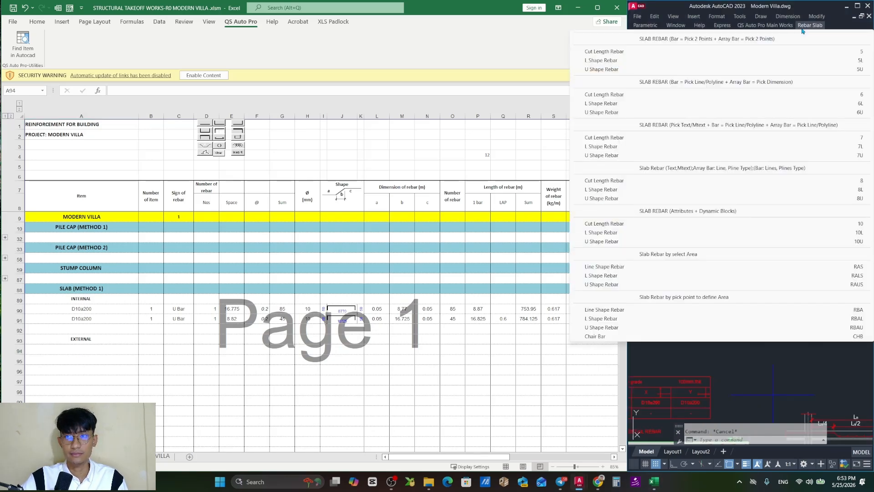
click(696, 286)
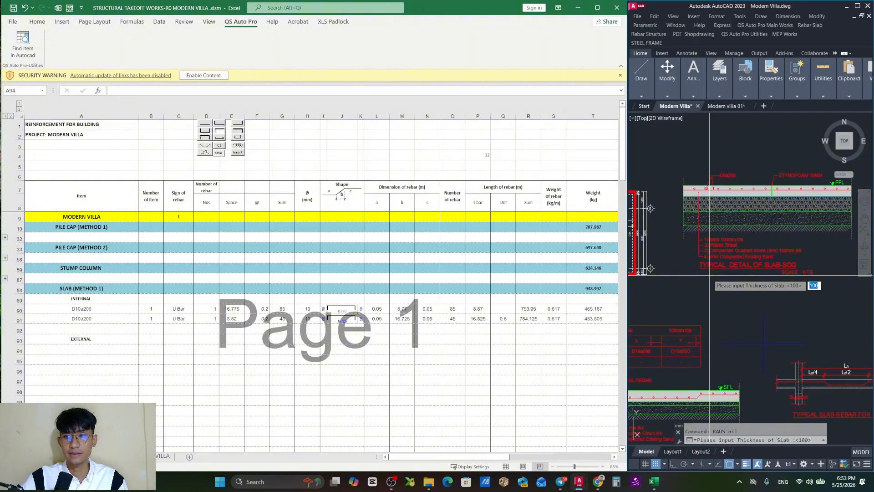
key(Return)
scroll(767, 246, down, 3)
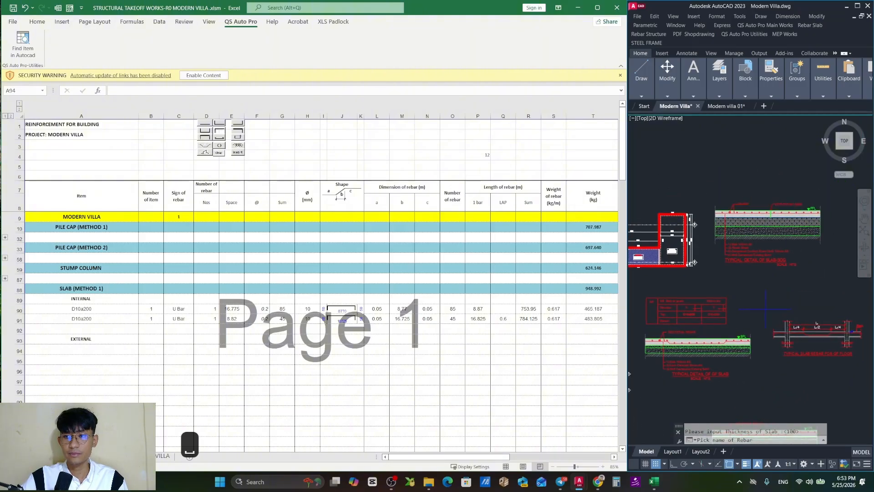
scroll(748, 217, up, 4)
scroll(741, 184, down, 4)
scroll(767, 237, up, 3)
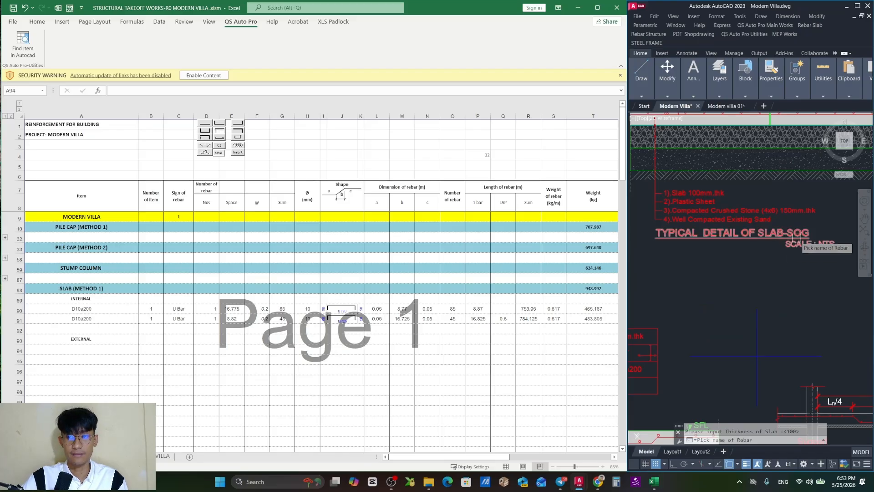
scroll(797, 237, down, 2)
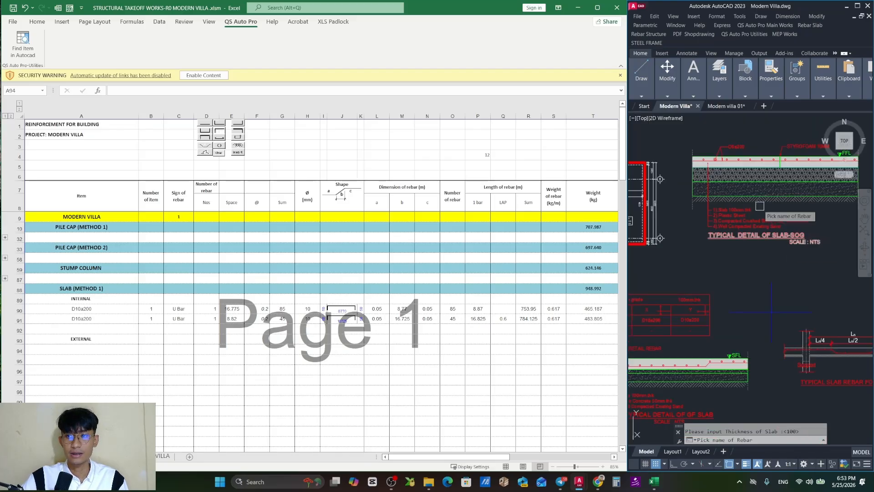
click(741, 143)
- Pick the outline of the narrow green-hatched external slab strip along the plan's west side to send its bars to the sheet
scroll(702, 214, down, 4)
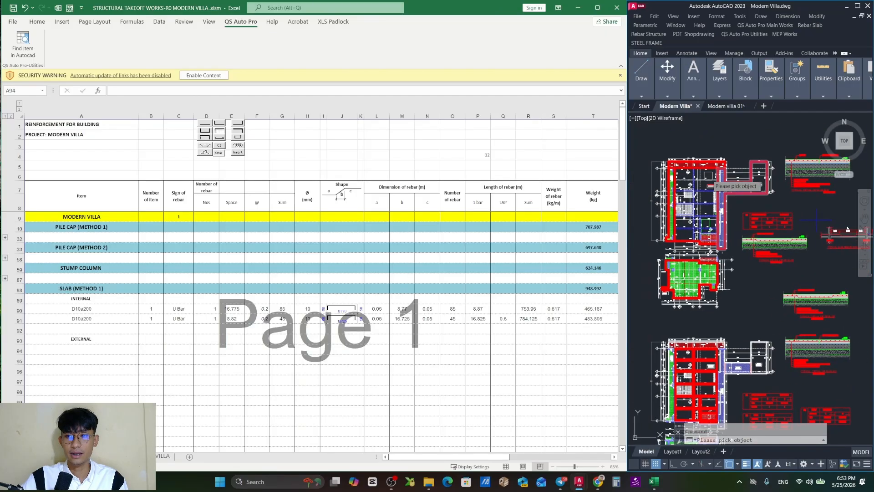
scroll(677, 174, up, 4)
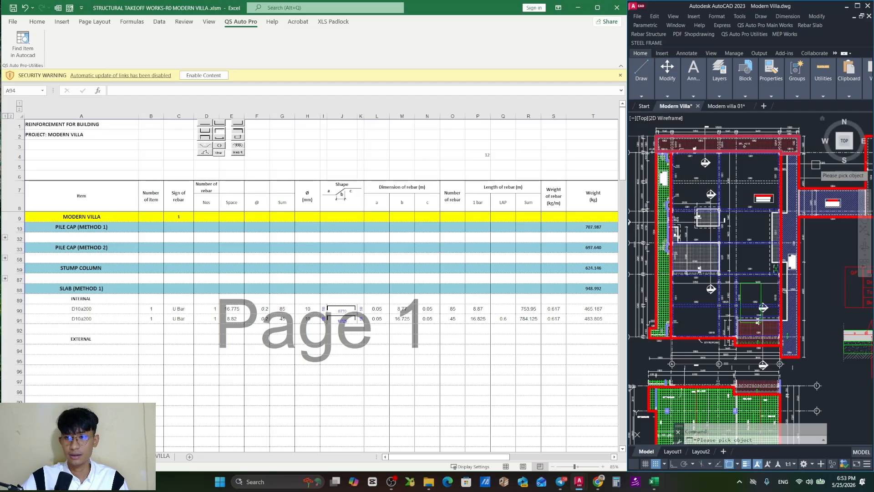
scroll(806, 236, down, 2)
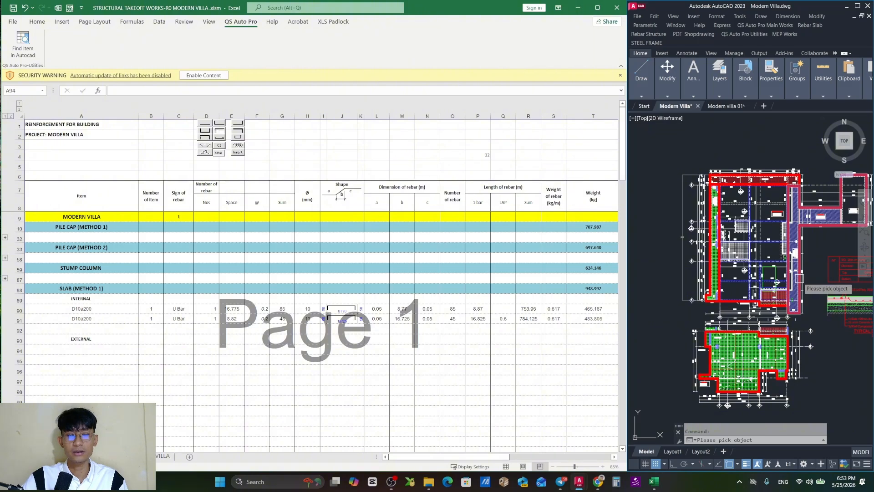
scroll(728, 239, up, 4)
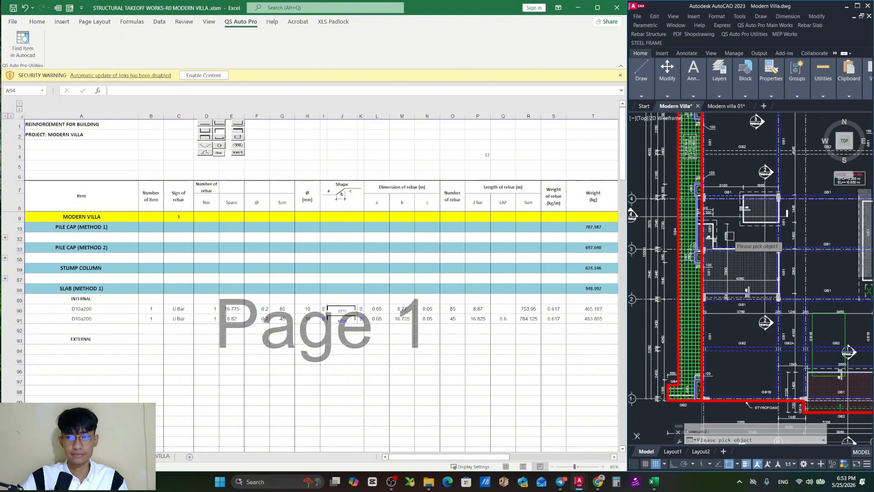
click(679, 157)
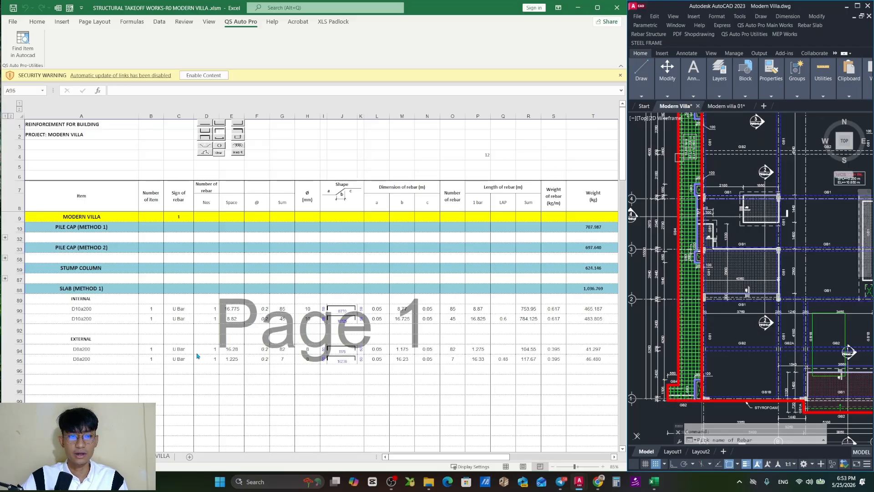
- Take off the external slab strip along the plan's north edge using the D8a200 callout of the Slab-SOG detail
drag(703, 174, 664, 332)
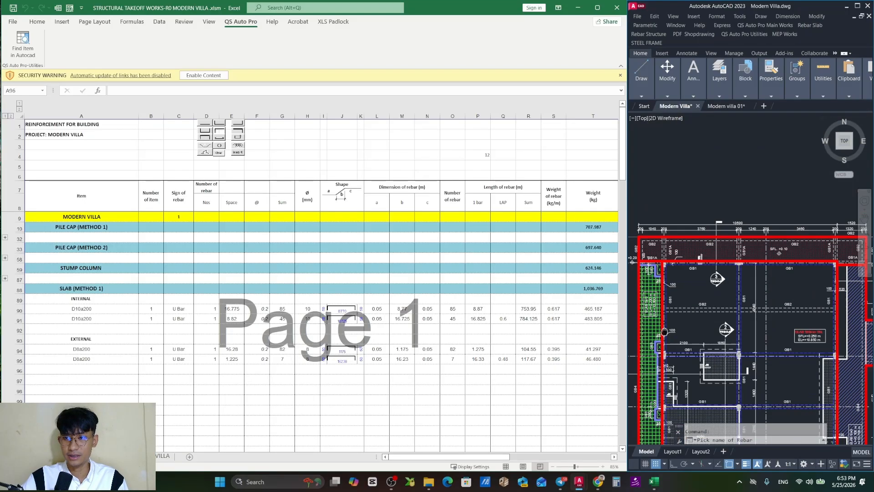
scroll(696, 240, down, 4)
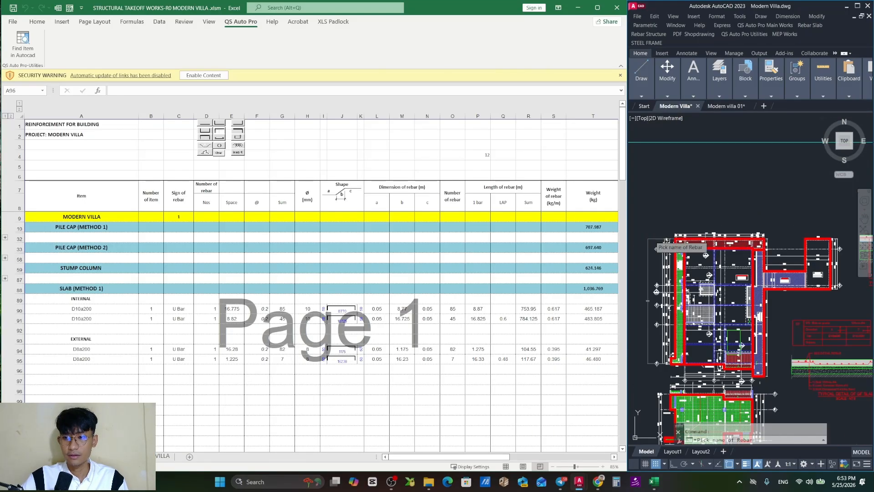
drag(784, 221, 689, 230)
scroll(792, 236, up, 4)
click(787, 239)
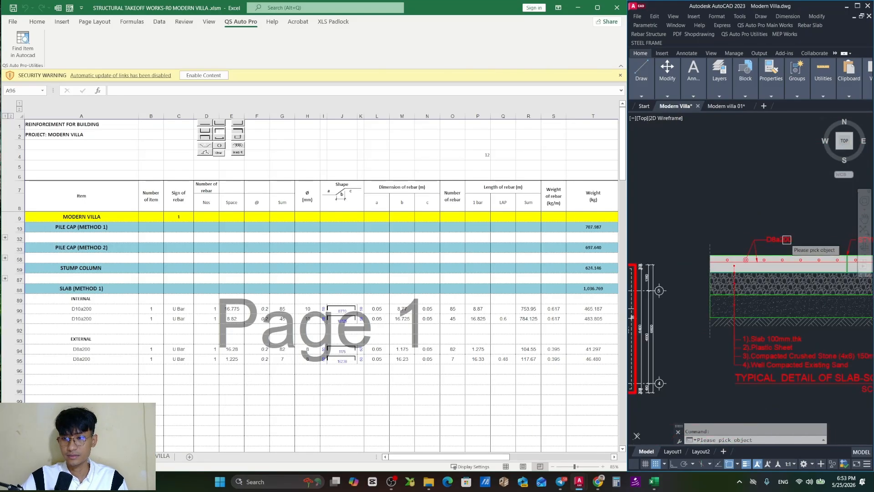
scroll(767, 238, down, 4)
drag(634, 247, 757, 220)
scroll(750, 226, up, 4)
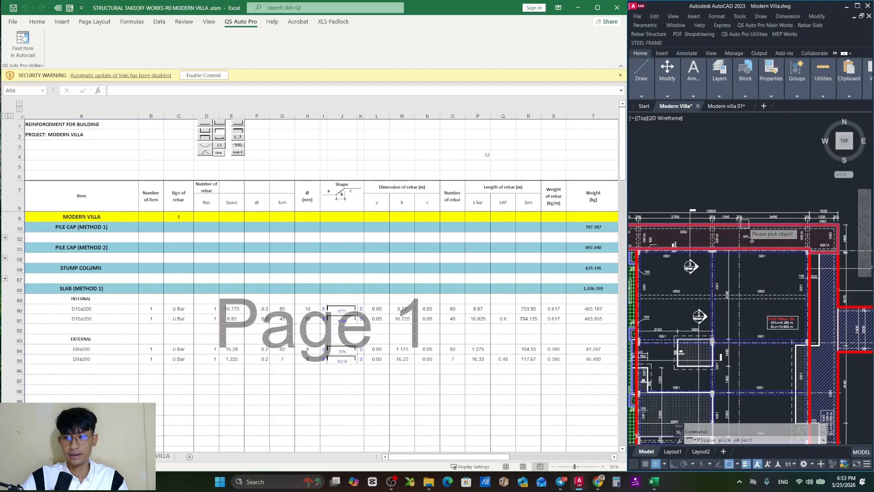
click(752, 240)
- Take off the blue-hatched walkway slab east of the villa, including its end block, using the D8a200 callout
scroll(814, 231, down, 4)
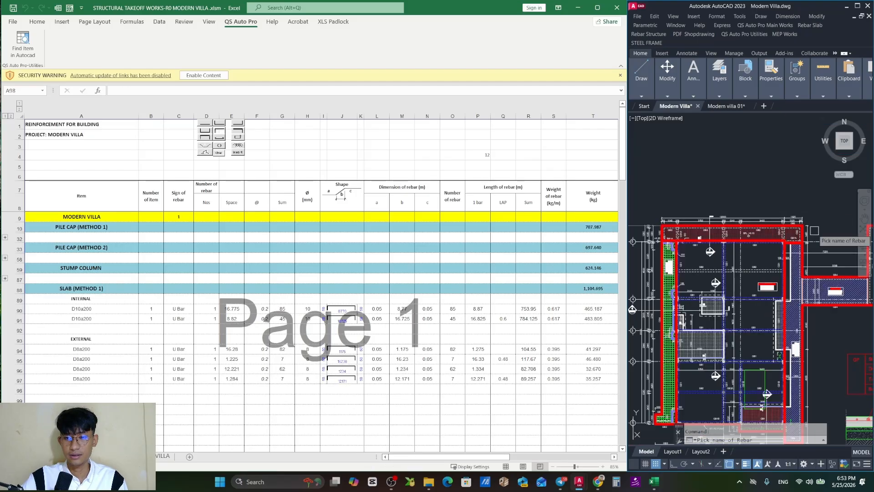
drag(819, 231, 661, 249)
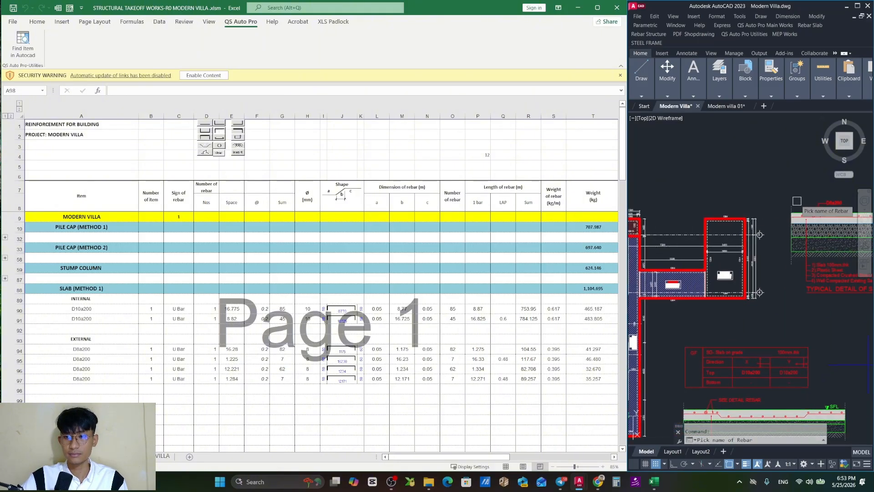
click(838, 203)
drag(646, 301, 712, 258)
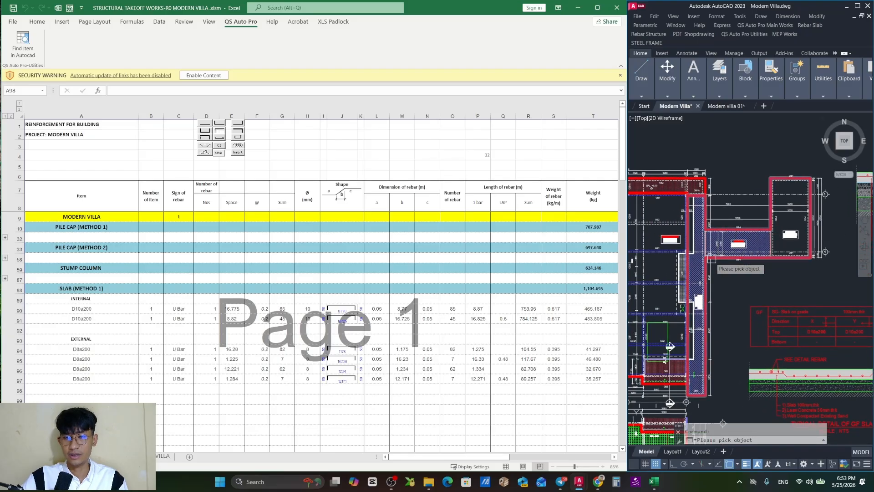
click(713, 259)
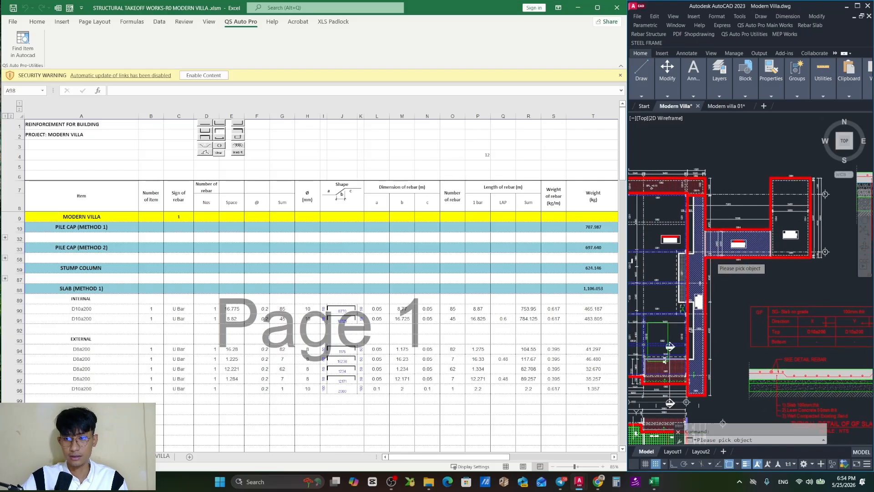
- Take off the large green-hatched external slab south of the villa using the D8a200 callout, and end the rebar command
scroll(710, 259, down, 5)
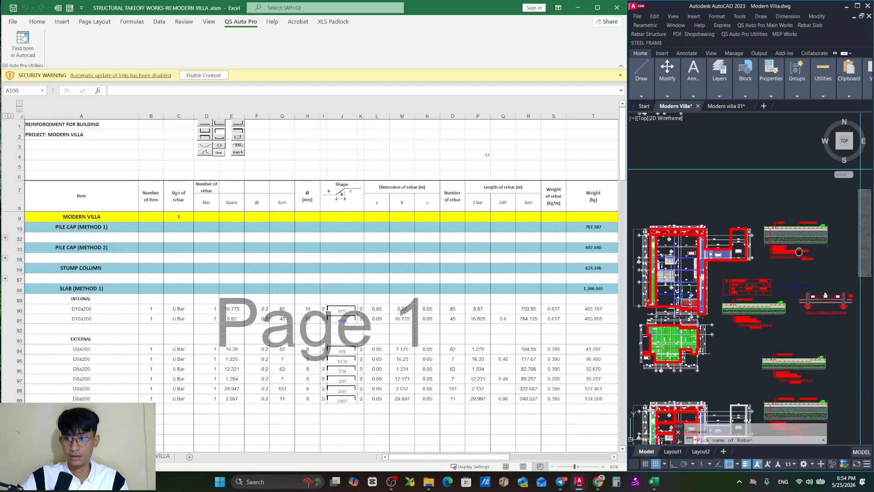
drag(800, 252, 771, 256)
scroll(763, 227, up, 6)
click(734, 229)
scroll(741, 217, down, 4)
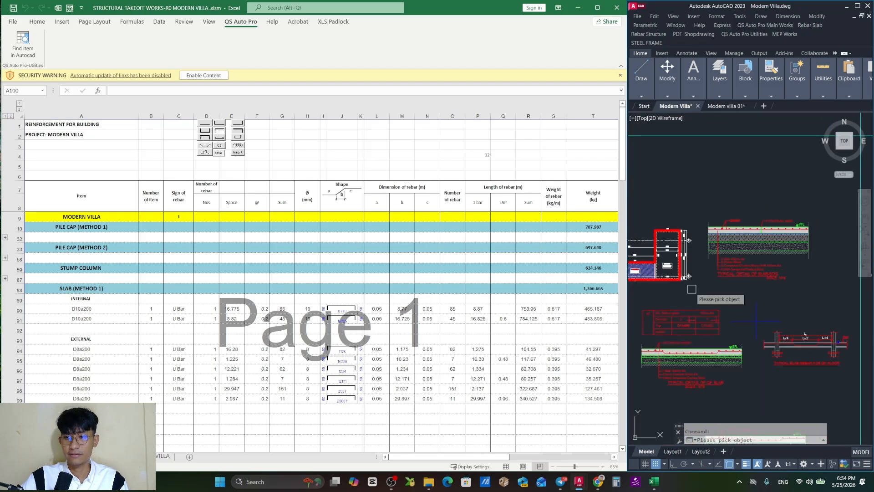
drag(641, 350, 746, 233)
scroll(671, 265, up, 4)
scroll(745, 233, down, 2)
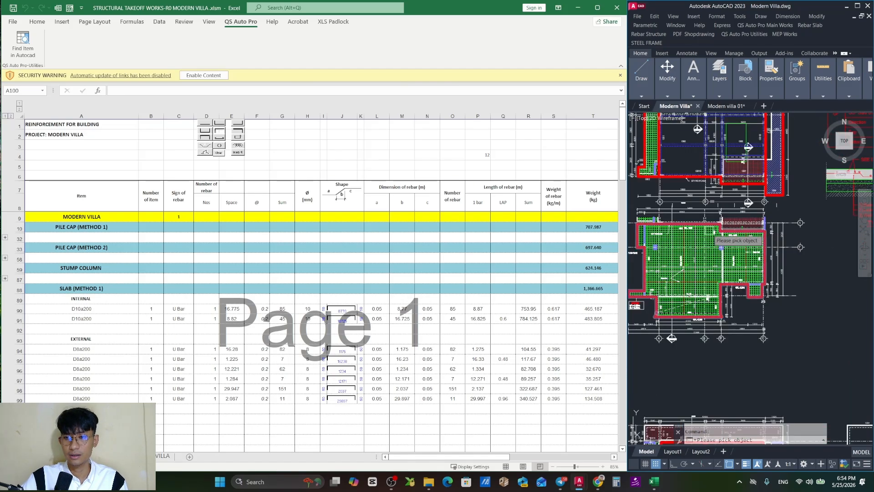
click(706, 227)
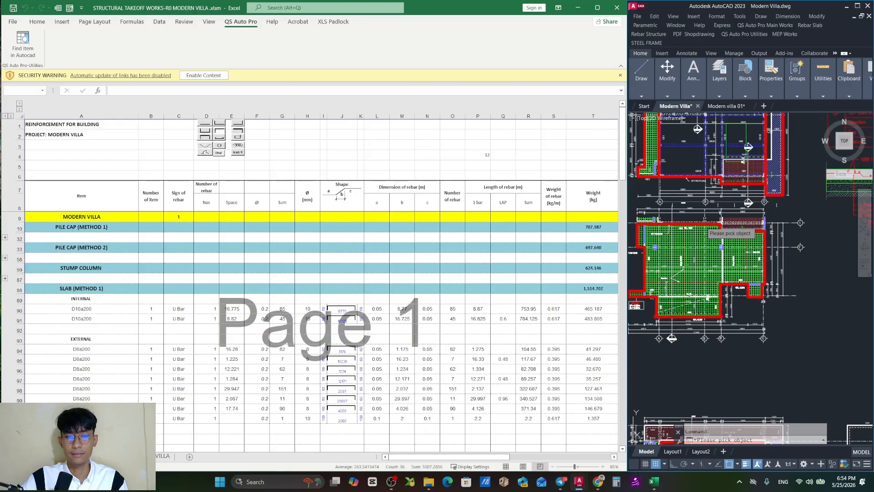
key(Escape)
key(Escape)
key(Escape)
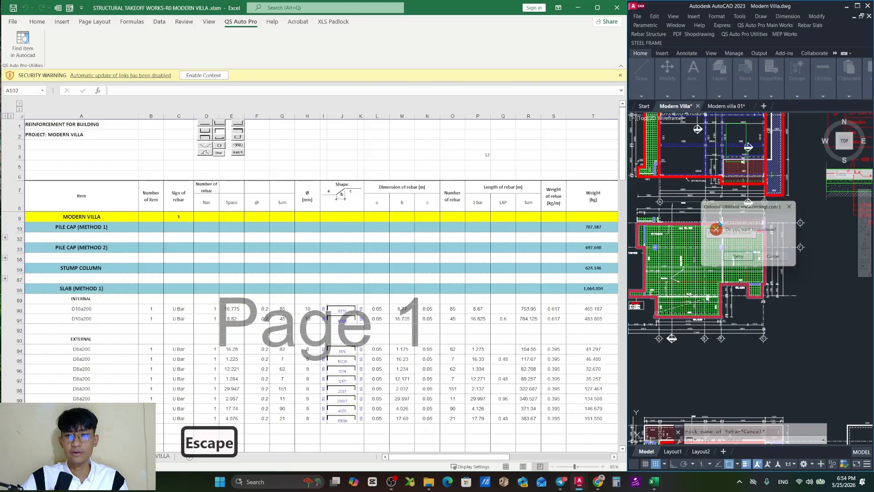
- Copy the external D8a200 rows 94 to 101 of the reinforcement sheet and paste them at row 103
scroll(744, 171, down, 3)
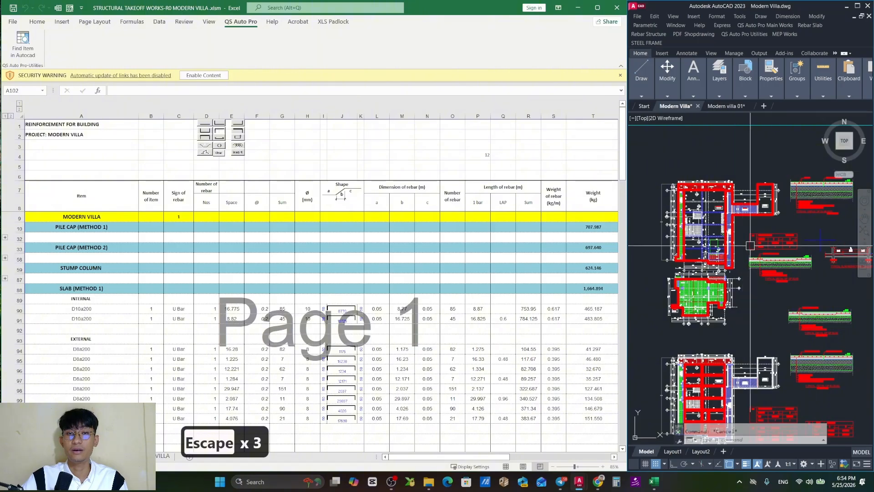
drag(629, 313, 670, 273)
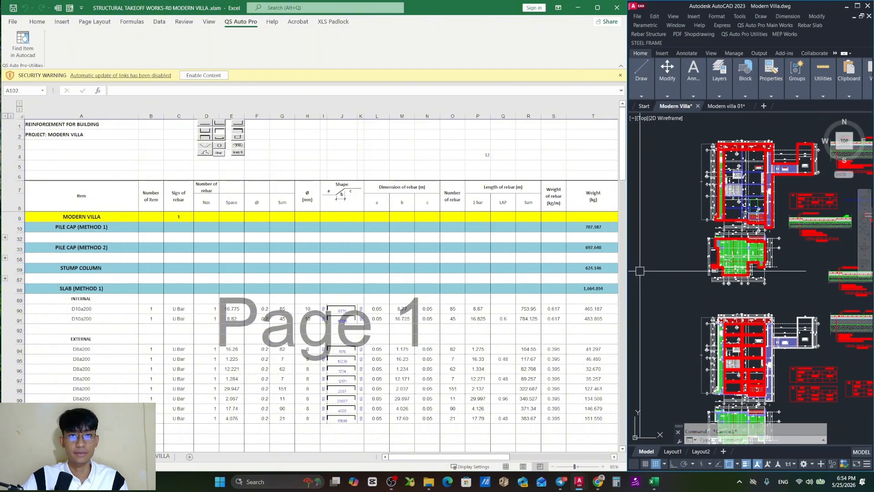
scroll(89, 349, down, 1)
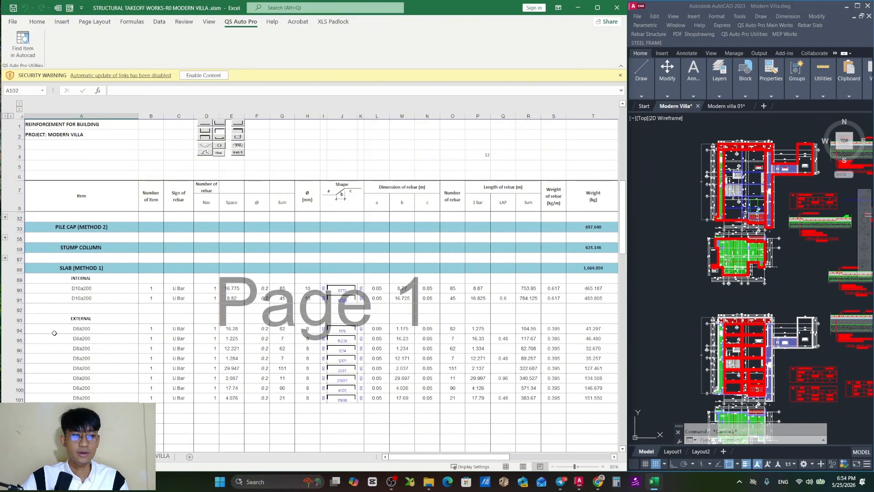
click(22, 328)
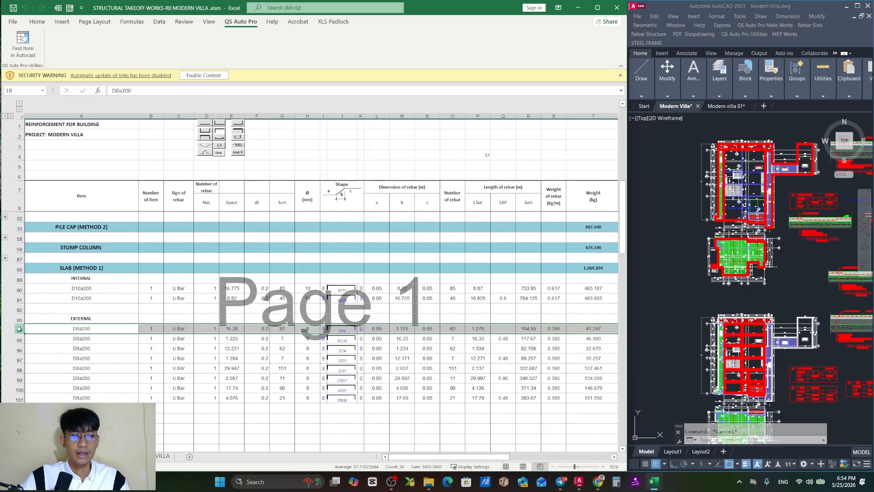
drag(19, 329, 18, 395)
key(ctrl+c)
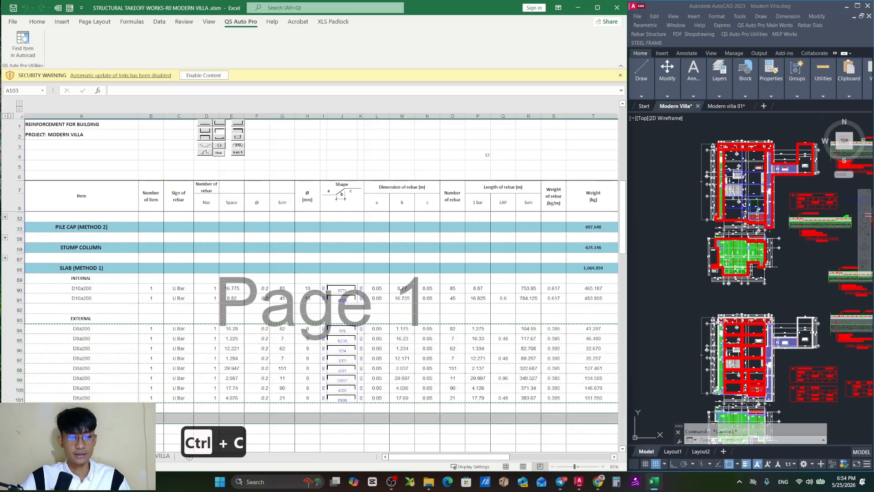
click(18, 417)
key(ctrl+v)
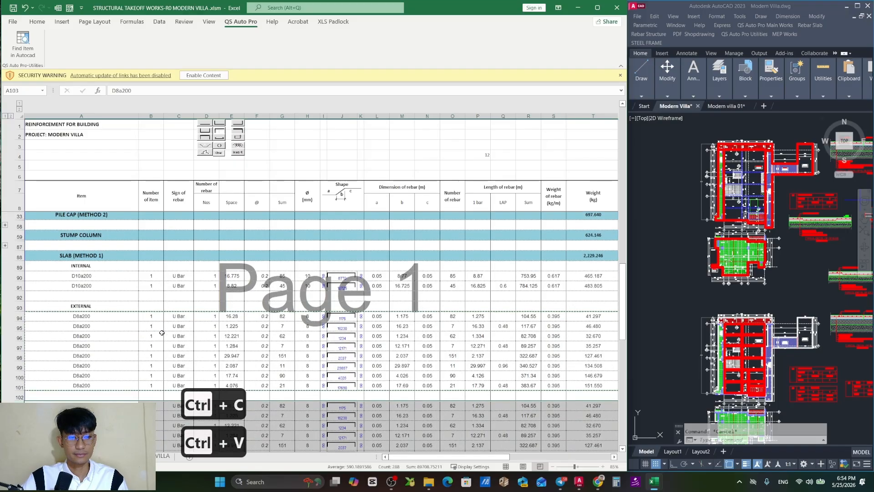
- Delete the duplicated D8a200 rows starting at row 103
scroll(335, 345, down, 3)
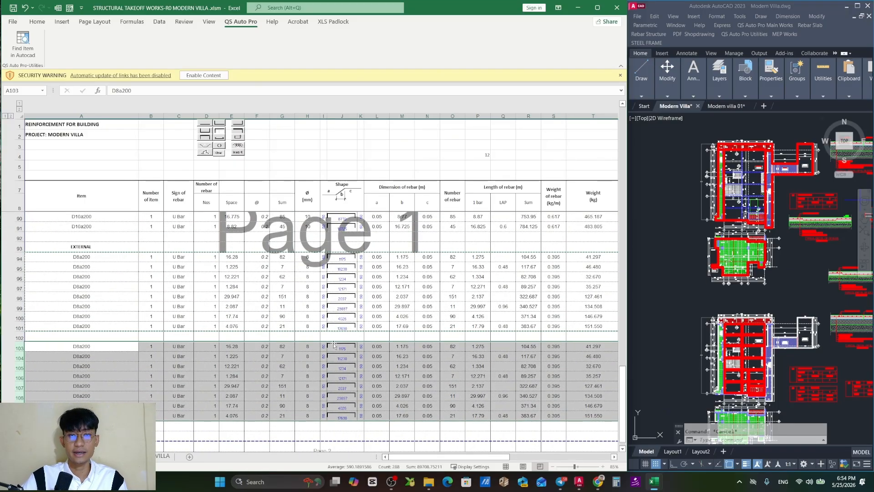
click(69, 366)
key(Escape)
drag(20, 348, 20, 416)
right_click(89, 396)
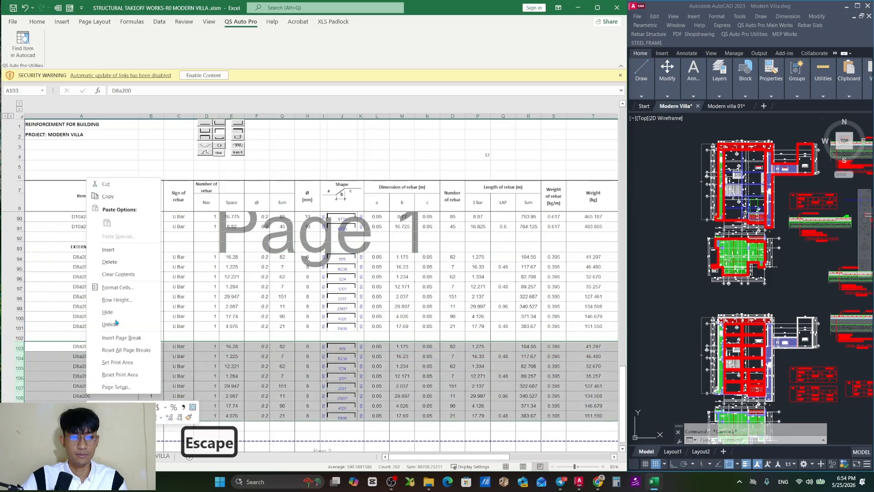
click(118, 263)
- Delete the surplus rows from row 103 down to row 207 below the external slab entries
scroll(109, 292, down, 1)
click(66, 326)
drag(19, 318, 19, 371)
right_click(205, 326)
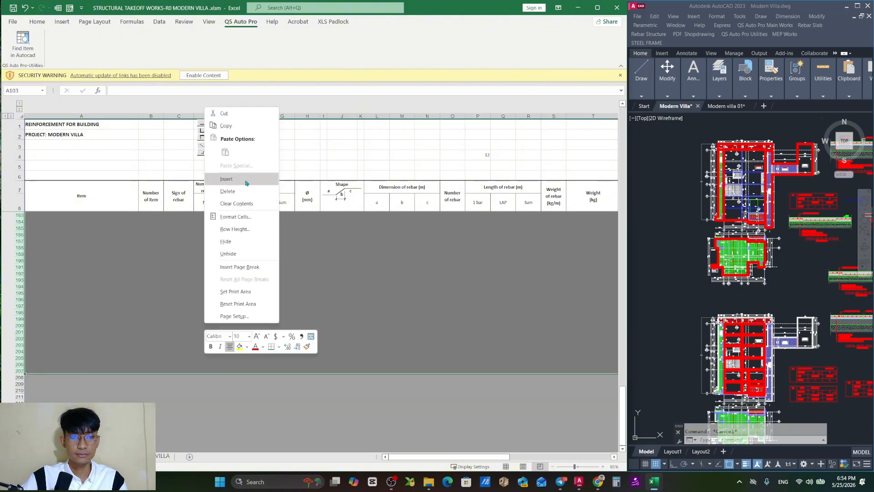
click(228, 190)
- Highlight the internal rebar names in A90:A91 and the external ones in A94:A101 to review them
scroll(506, 314, up, 2)
key(Escape)
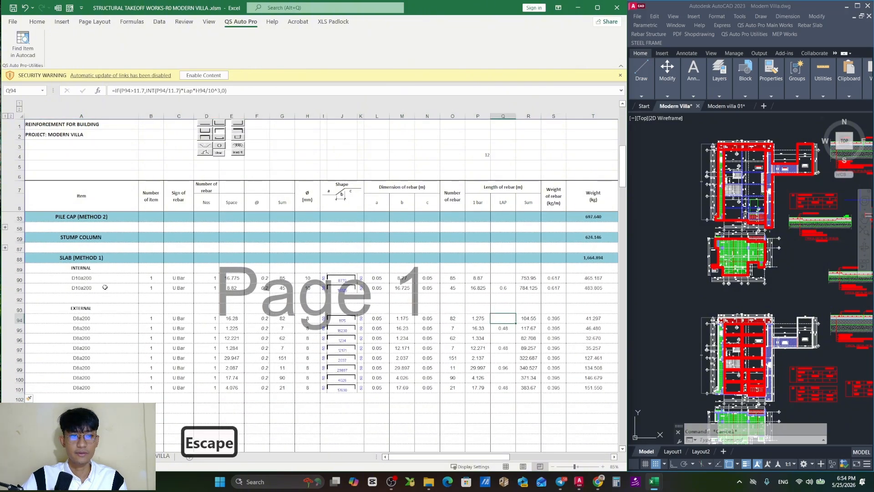
drag(97, 278, 97, 288)
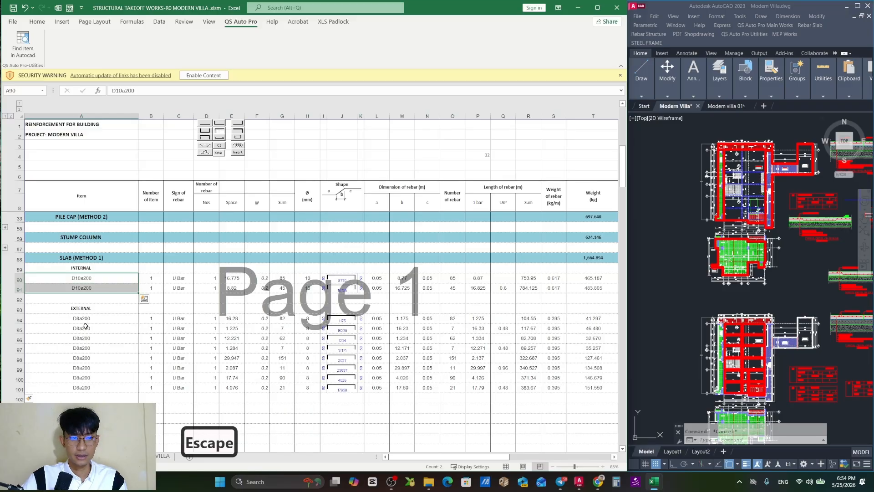
drag(84, 318, 126, 386)
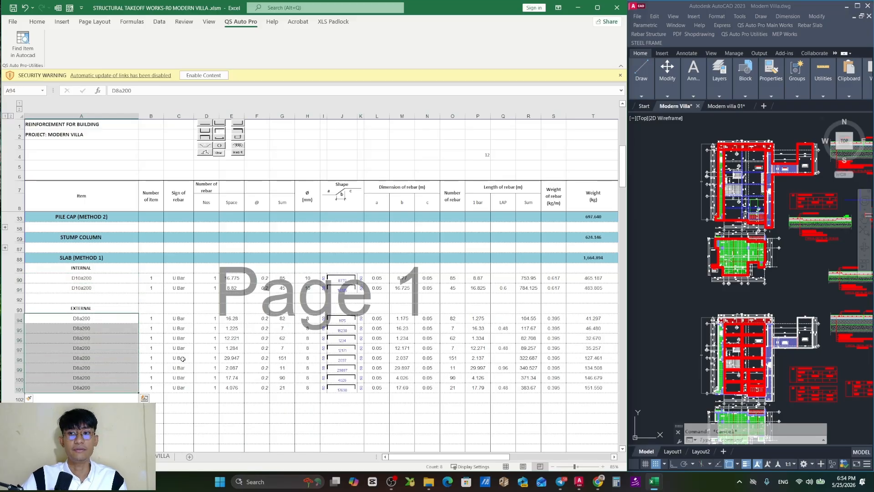
- Review the external rebar lap lengths and hook dimension, and inspect the slab weight subtotal formula in T88
click(534, 349)
drag(503, 318, 505, 389)
click(378, 319)
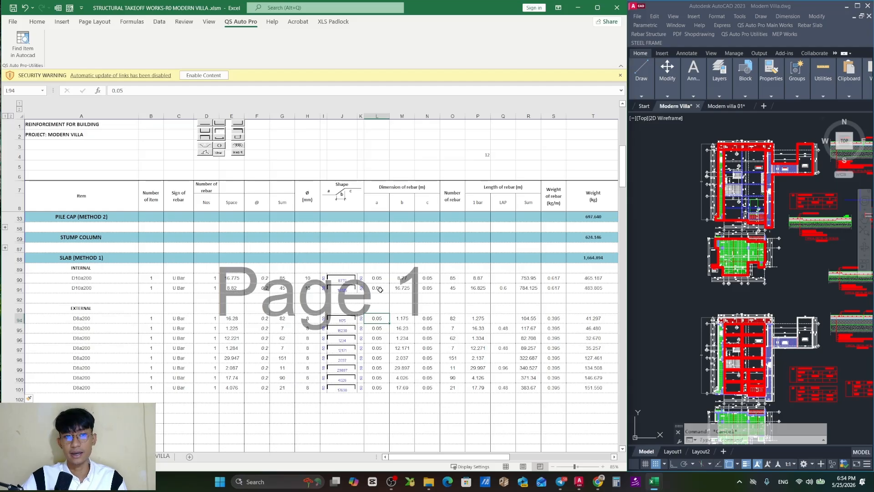
double_click(594, 258)
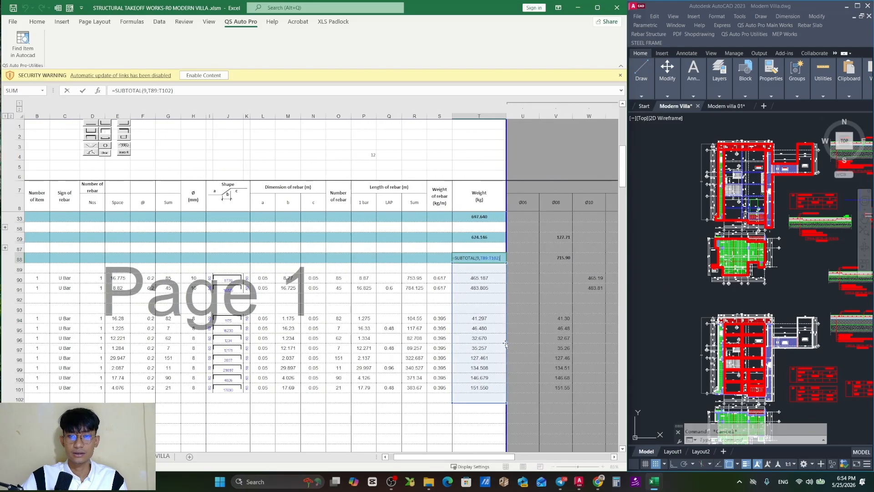
key(Escape)
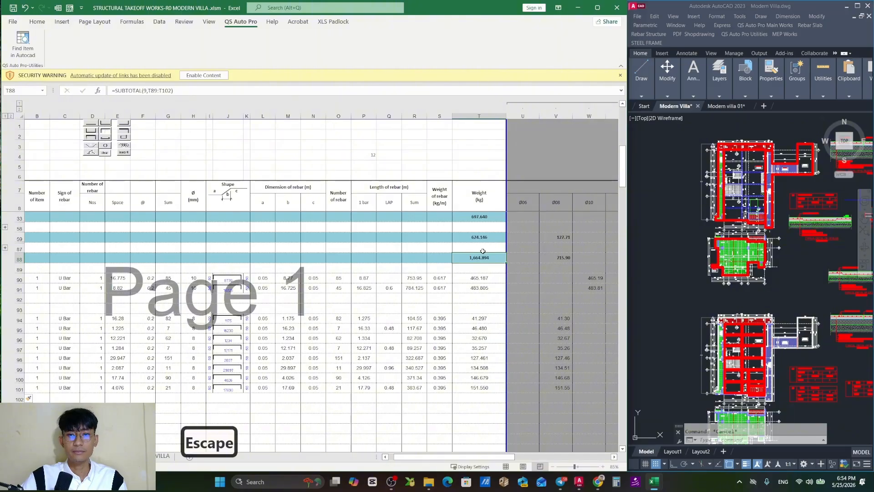
scroll(455, 319, right, 3)
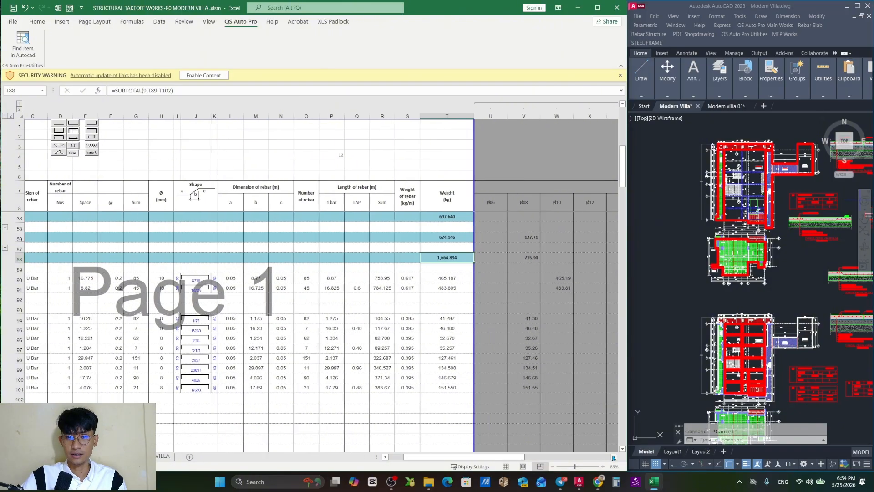
- Copy the Ø08 slab subtotal formula from V88 into W88 for the Ø10 column
double_click(456, 256)
key(Escape)
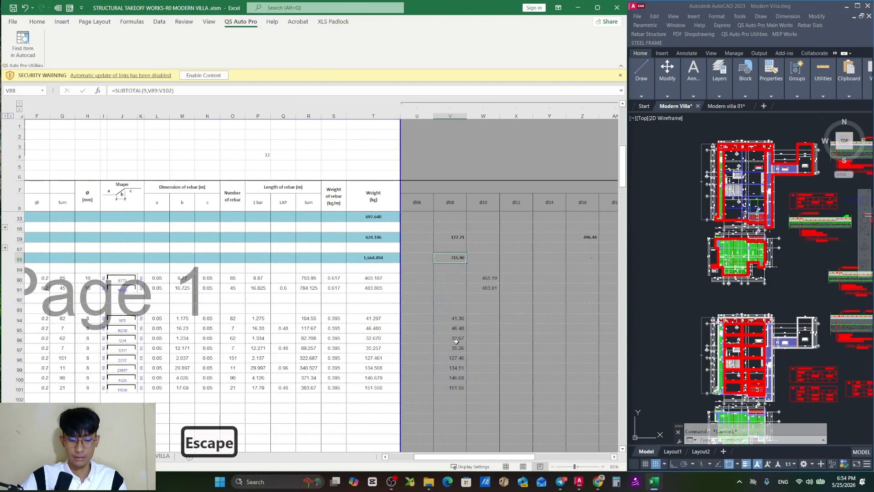
key(ctrl+c)
click(486, 257)
key(ctrl+v)
key(ctrl)
key(Escape)
- Check the combined weight of V88:W88 and save the workbook
drag(489, 258, 458, 258)
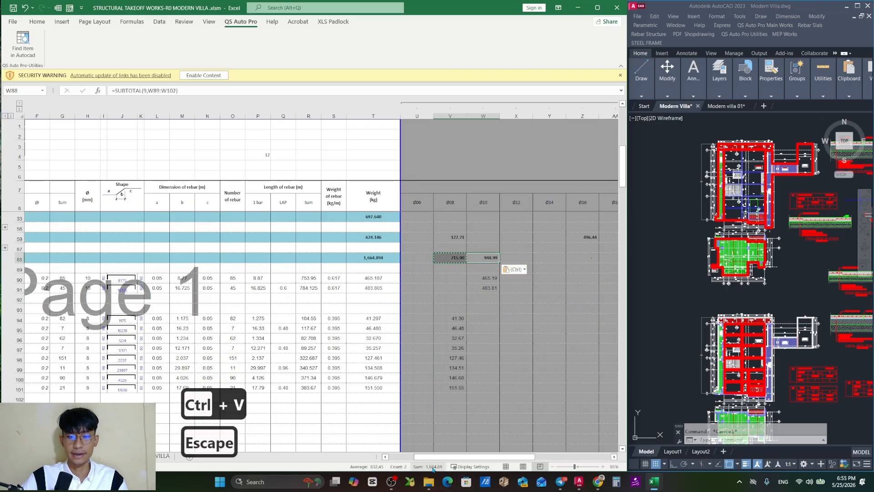
key(Escape)
click(483, 388)
key(Escape)
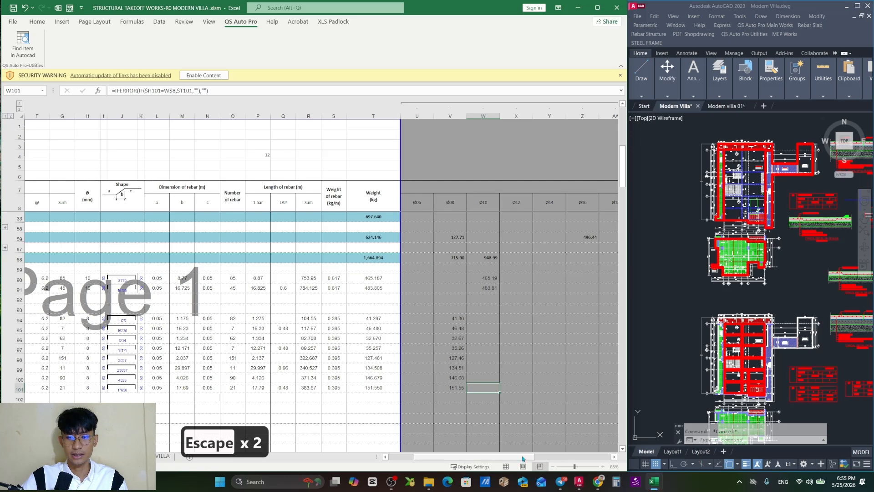
drag(453, 457, 417, 455)
click(411, 421)
key(ctrl+s)
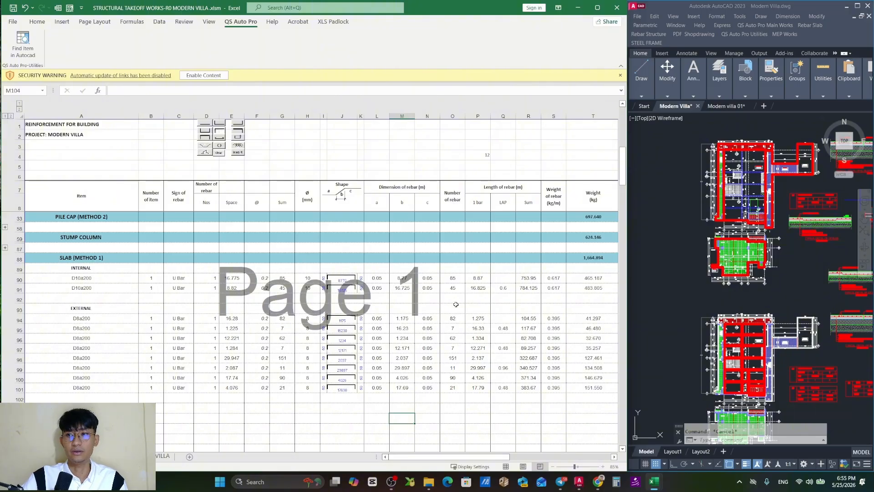
- Switch to AutoCAD and examine the GF slab-on-grade D10a200 rebar table and the available Rebar Slab commands
click(771, 230)
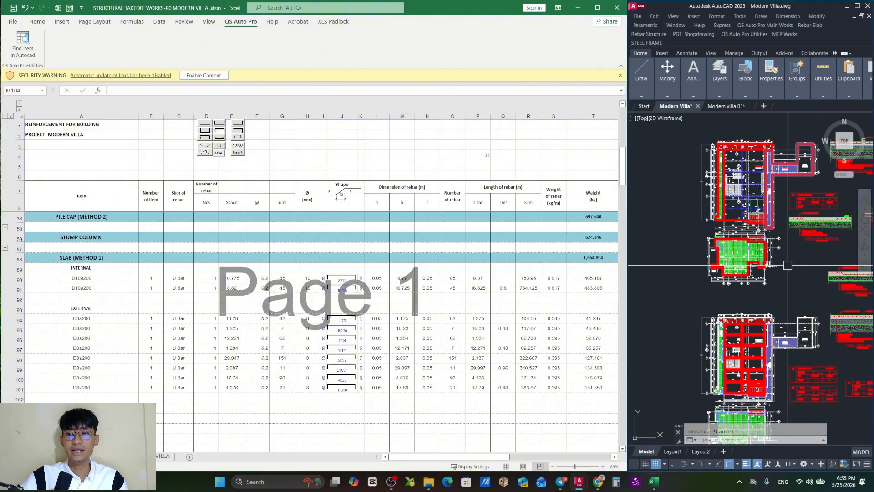
drag(788, 262, 697, 322)
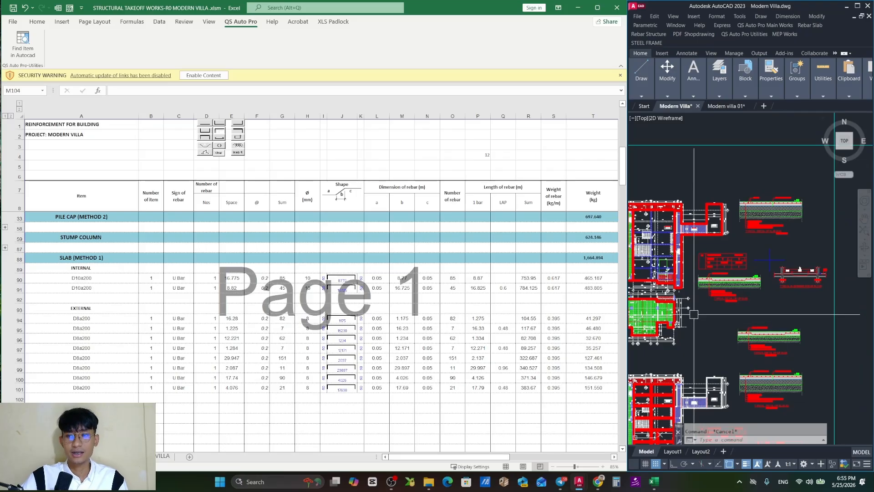
scroll(729, 263, up, 5)
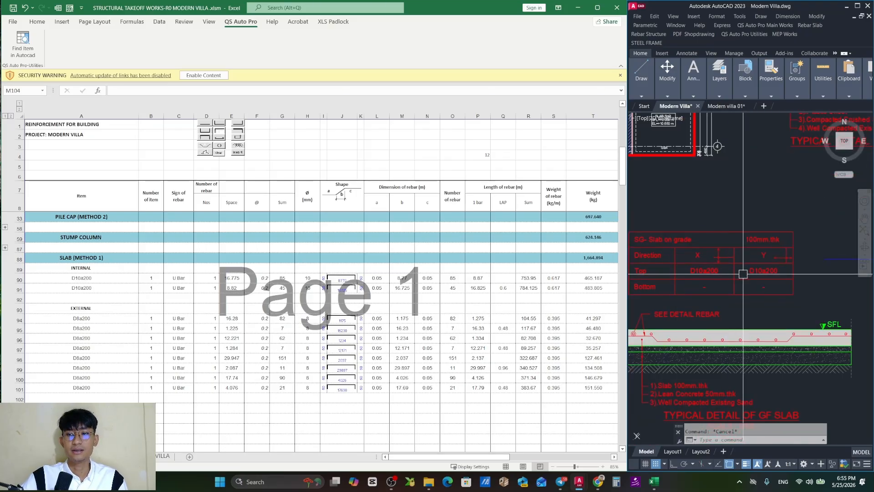
drag(710, 274, 721, 266)
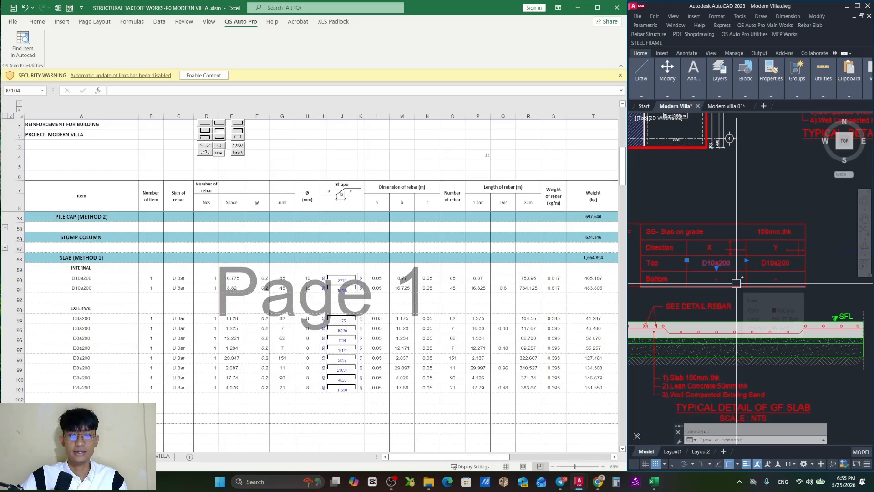
key(Escape)
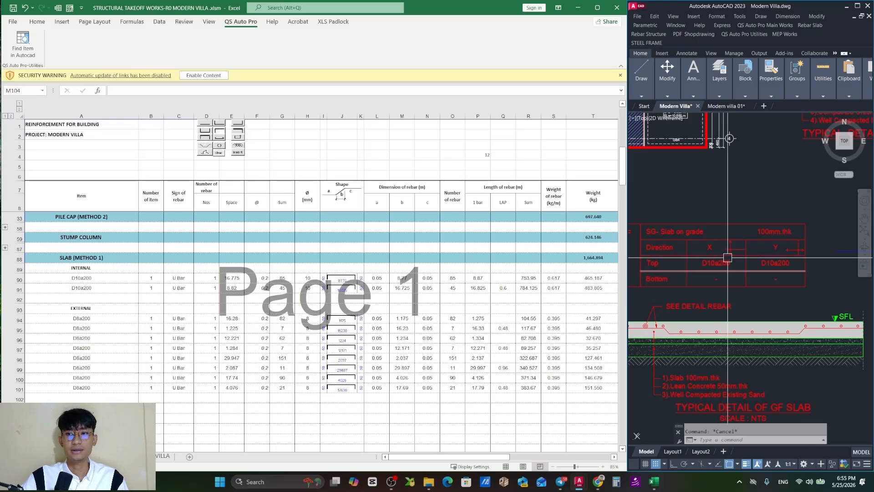
mouse_move(723, 263)
mouse_down()
mouse_move(741, 250)
mouse_move(754, 291)
mouse_up()
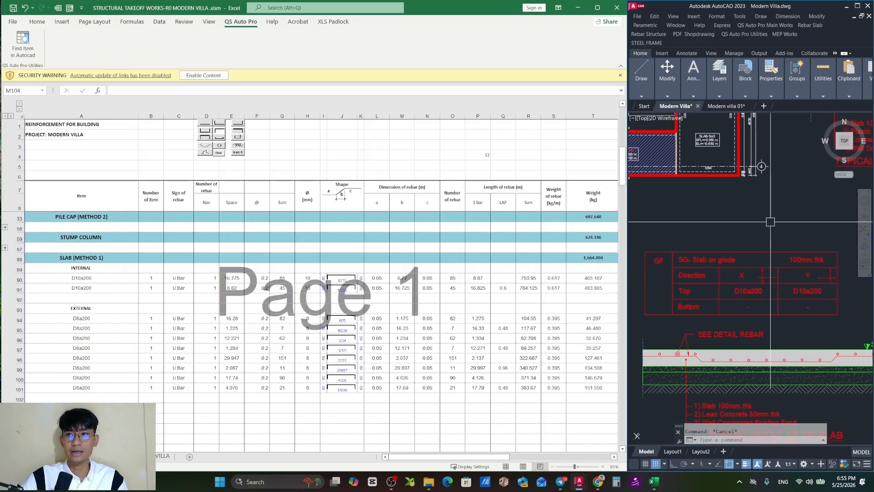
click(810, 25)
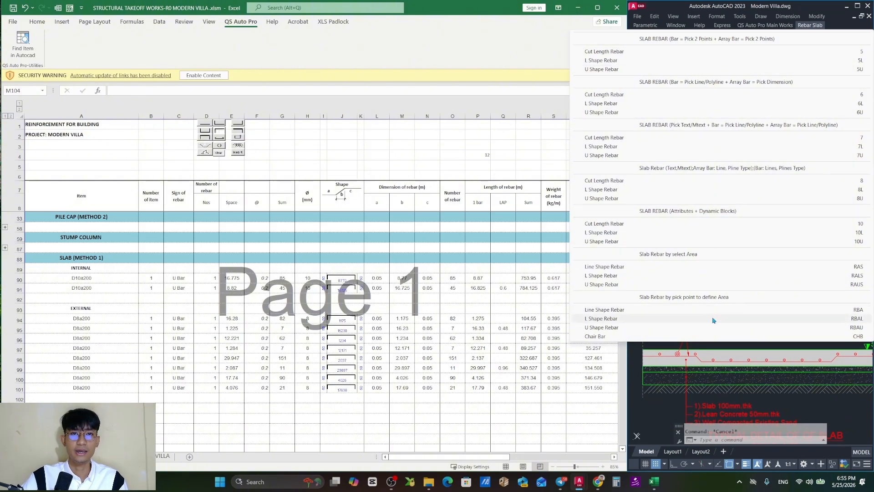
- Switch back to Excel and inspect the range covered by the slab subtotal formula in T88
click(401, 421)
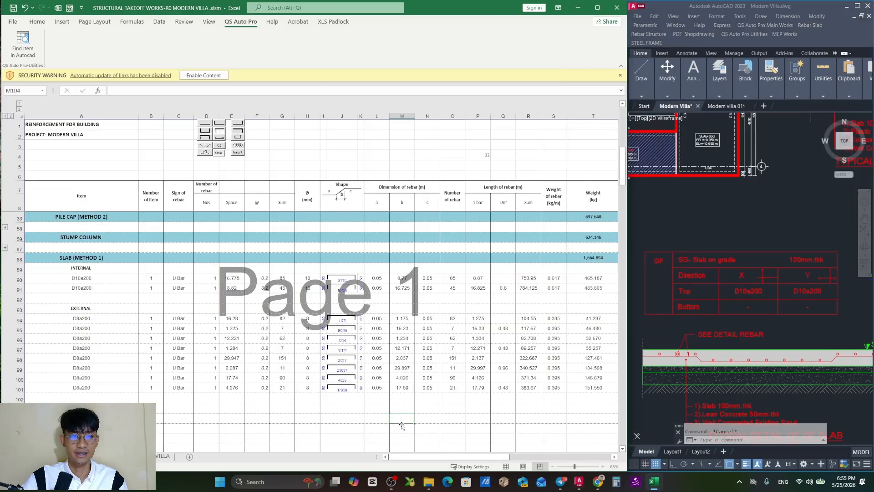
double_click(594, 257)
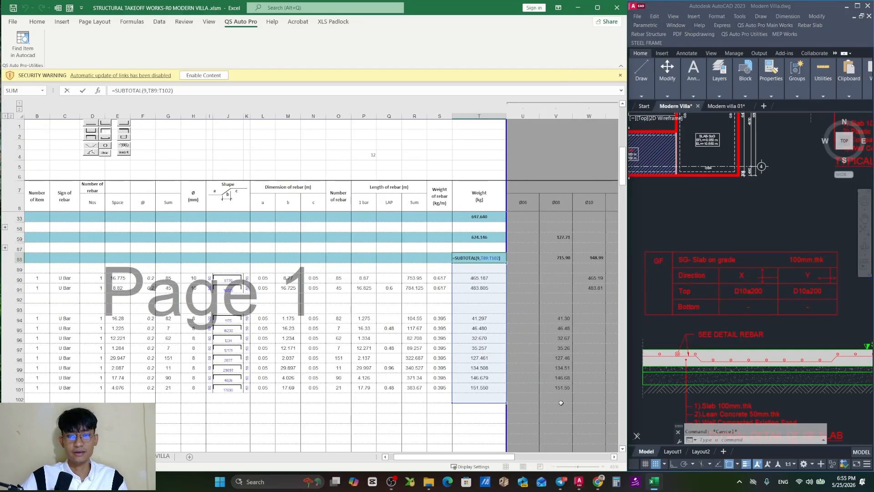
key(Escape)
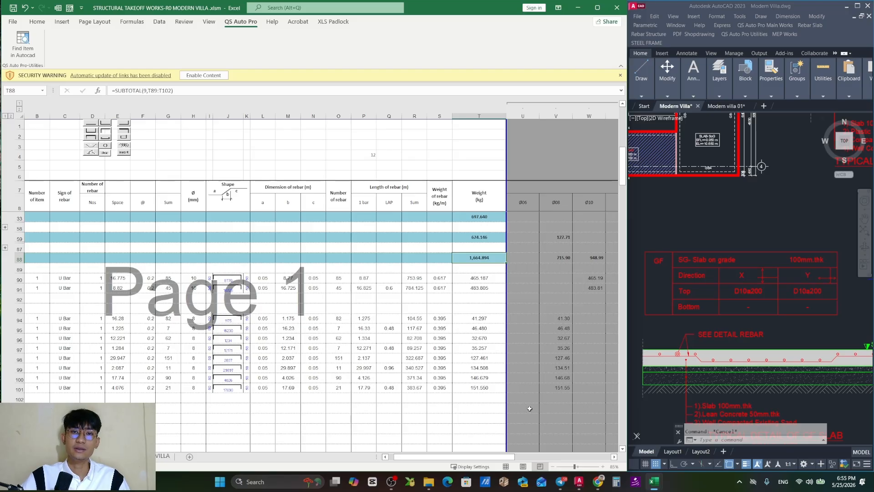
double_click(493, 259)
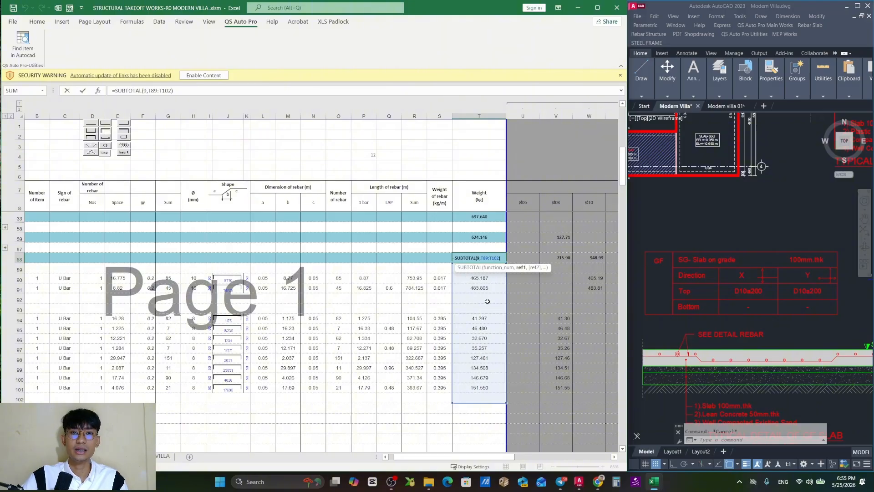
key(Escape)
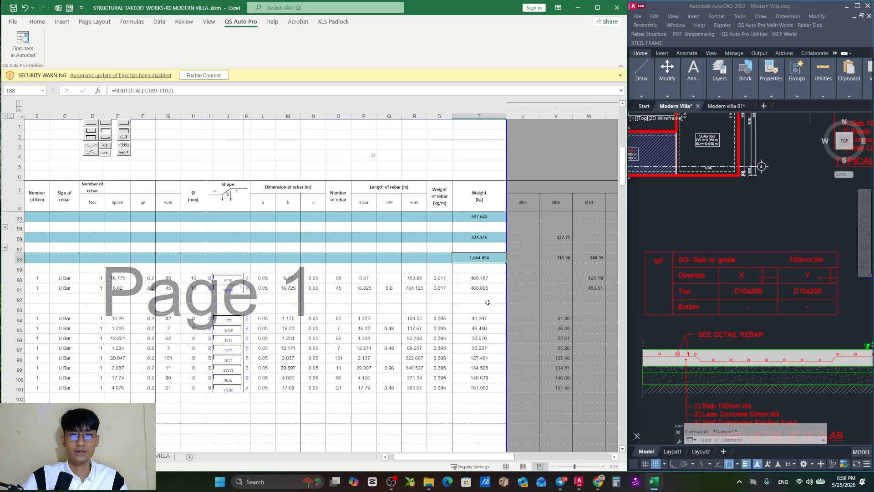
- Group rows 89 to 102 under the SLAB (METHOD 1) heading
drag(488, 456, 451, 455)
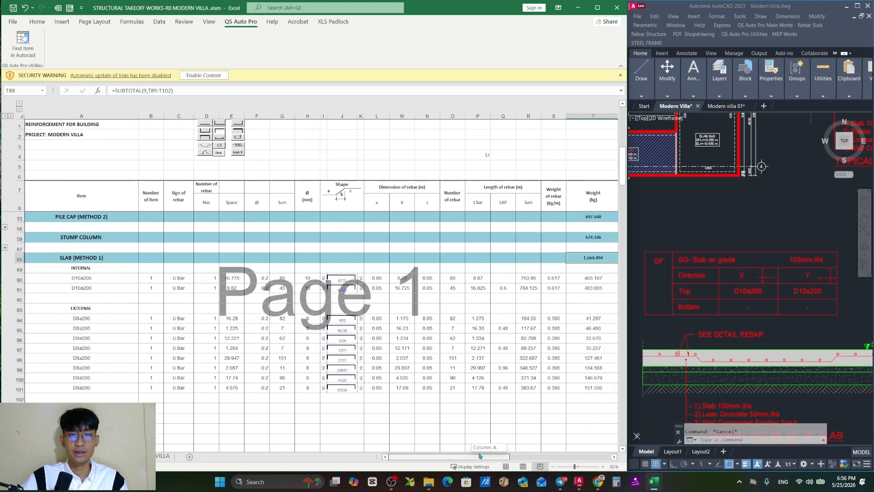
drag(19, 269, 19, 398)
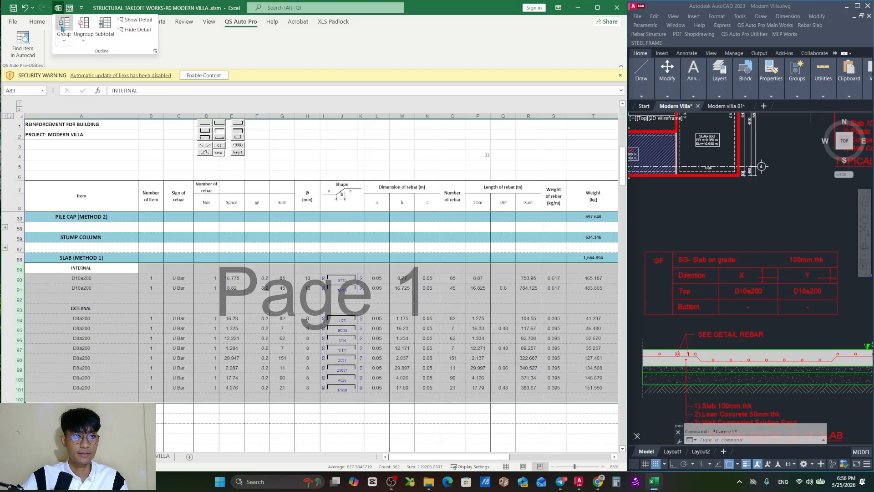
click(60, 9)
click(308, 398)
key(Escape)
click(611, 275)
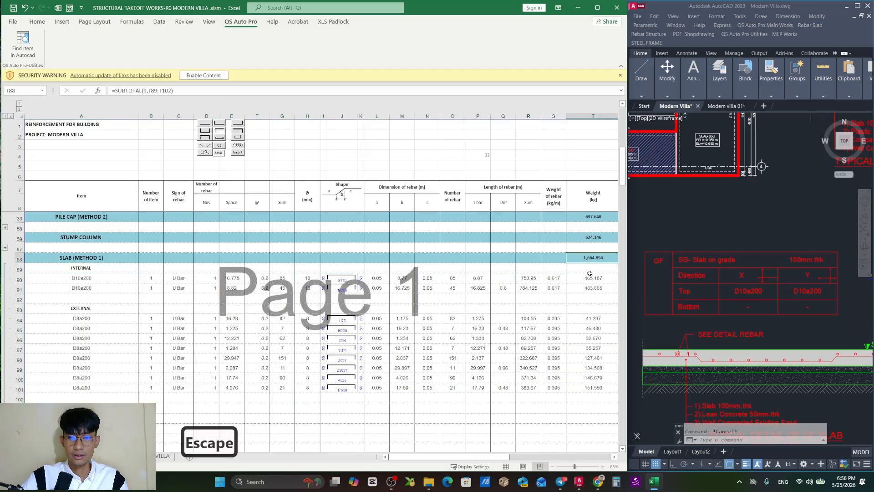
- Enter the internal slab weight subtotal in T89 as SUBTOTAL with function 9 over T90:T91
click(588, 271)
text(=subt)
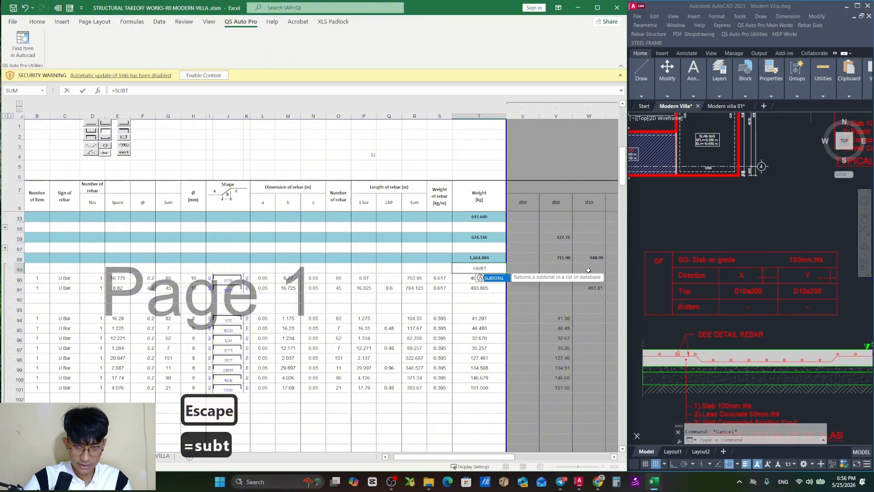
key(Tab)
text(9,)
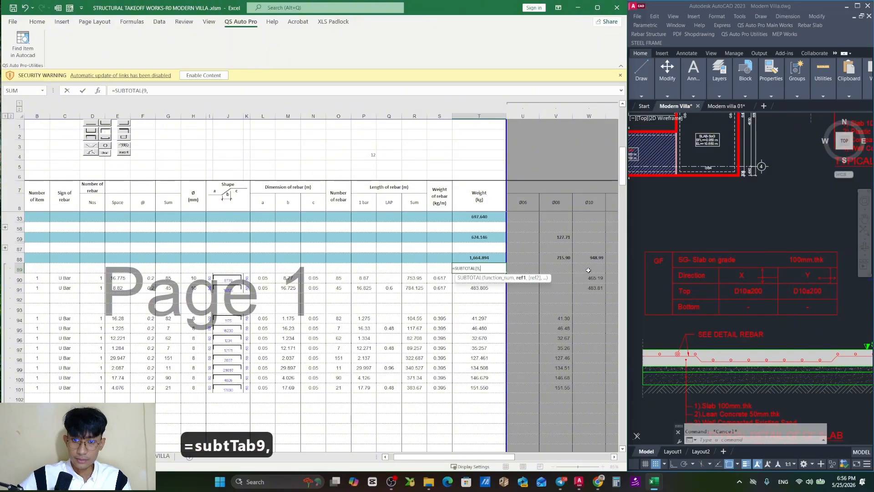
drag(496, 289, 483, 278)
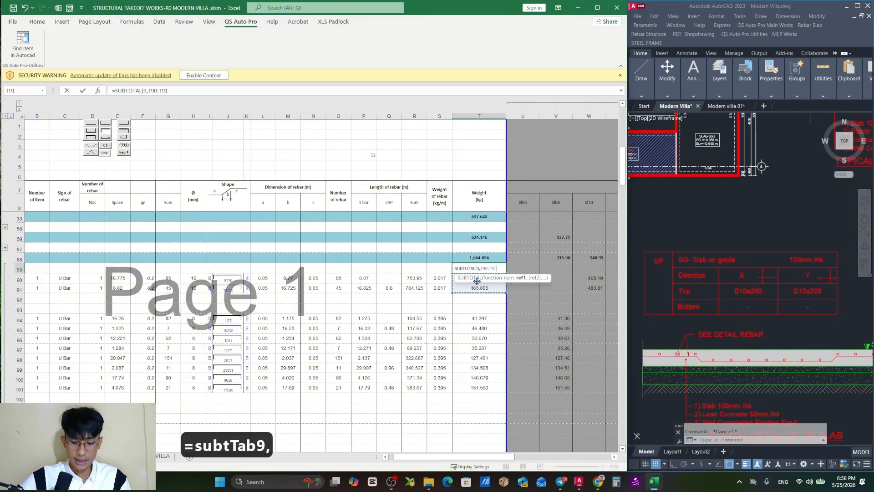
key(Return)
- Enter the external slab weight subtotal in T93 as SUBTOTAL with function 9 over T94:T102, and save the workbook
click(482, 313)
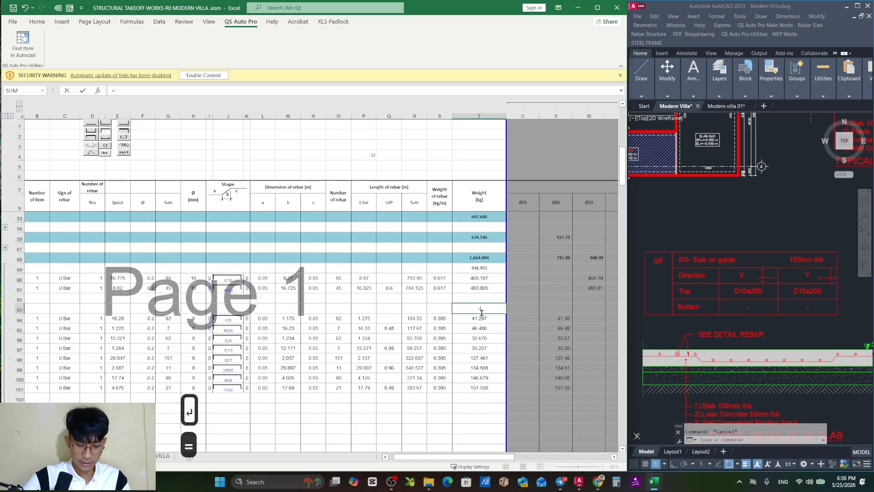
text(=subto)
key(Tab)
text(9,)
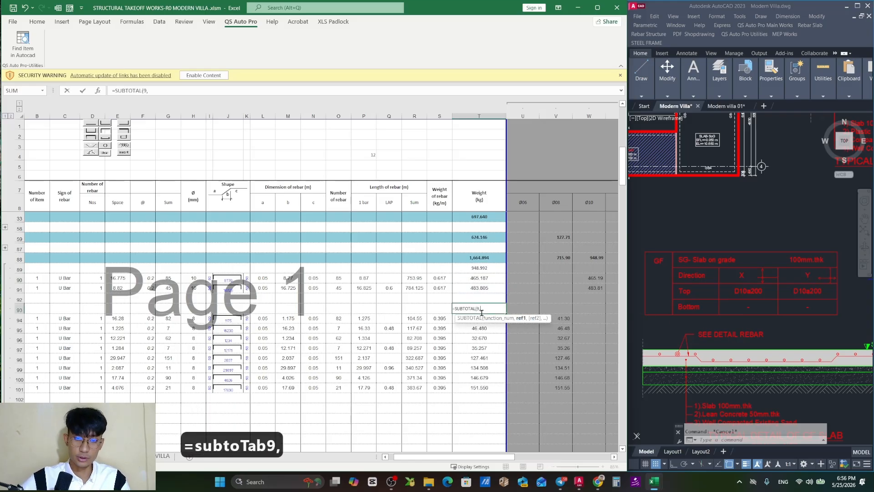
drag(471, 388, 483, 319)
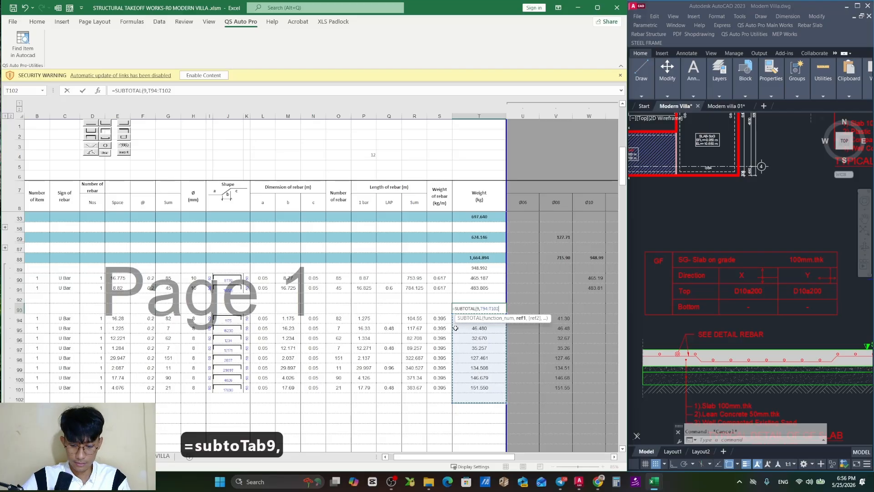
key(Return)
key(Escape)
click(523, 298)
key(ctrl+s)
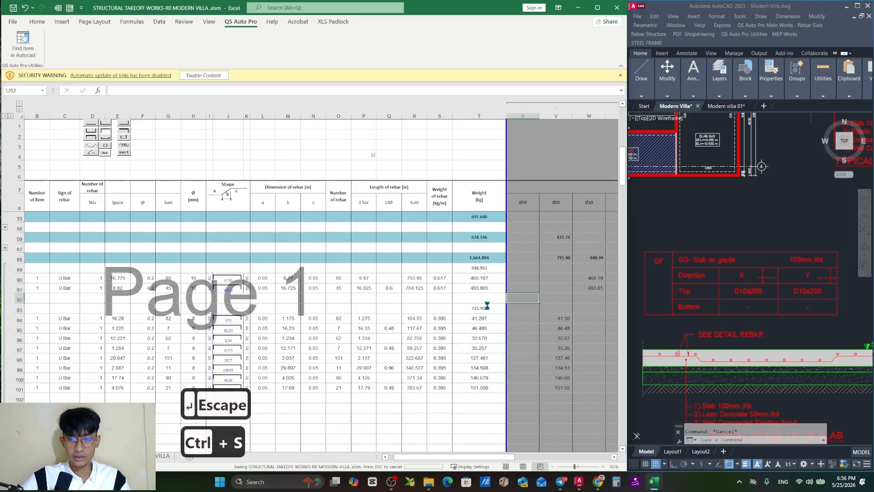
- Make the internal and external weight subtotals in T89 and T93 bold
click(487, 308)
ctrl+click(488, 268)
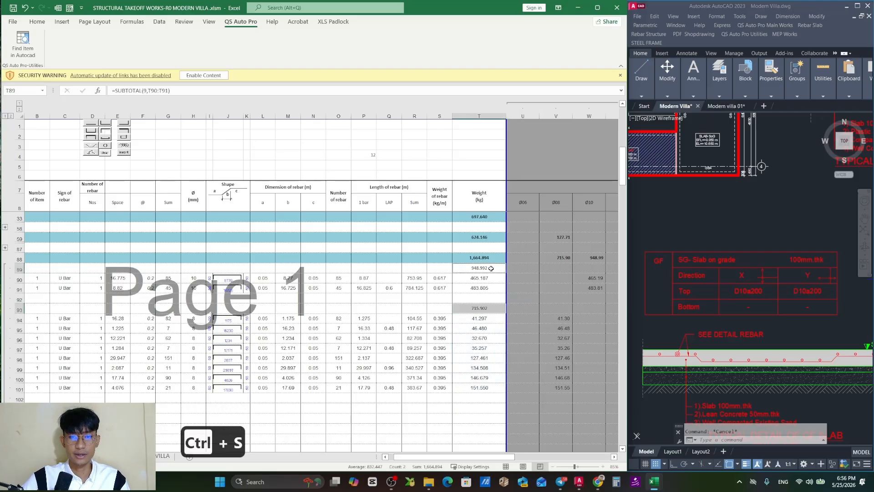
click(37, 22)
click(50, 52)
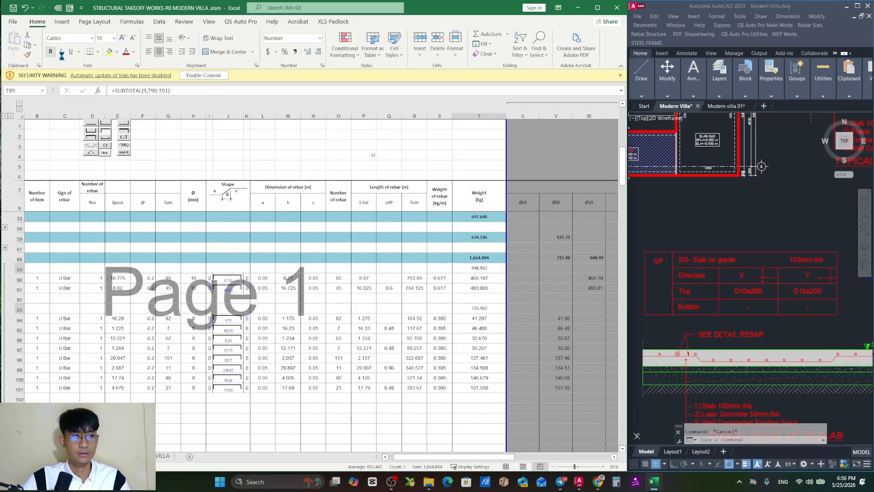
click(556, 278)
key(Escape)
- Inspect the T89 subtotal formula and check the combined weight of T89 and T93 against the slab total
double_click(484, 268)
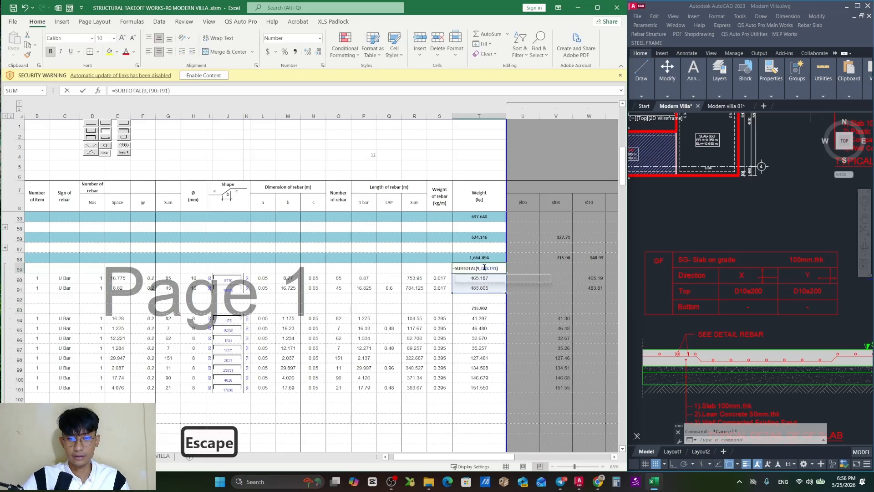
key(Escape)
click(484, 278)
click(484, 309)
ctrl+click(484, 268)
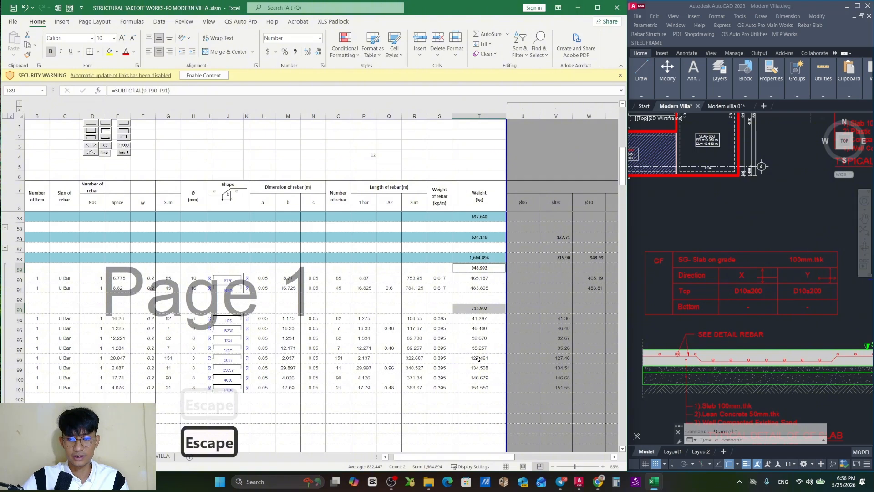
click(523, 308)
key(Escape)
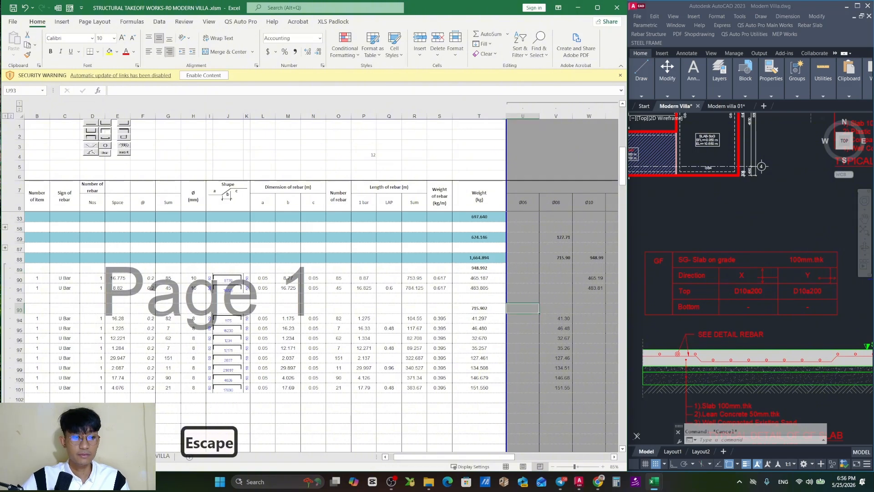
- In the quantities sheet's internal slab reinforcement row 180, enter 1 for the number of elements and 1 for the number in each
click(95, 456)
click(192, 368)
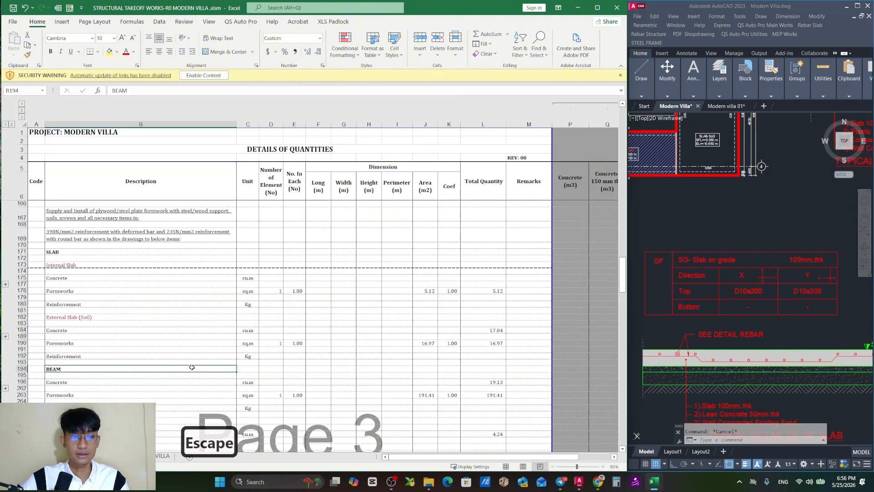
click(22, 356)
click(25, 304)
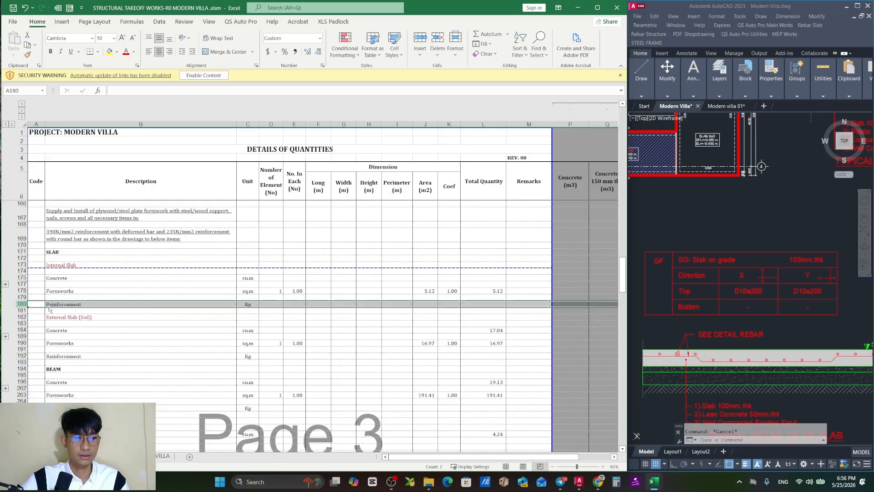
click(275, 305)
text(1)
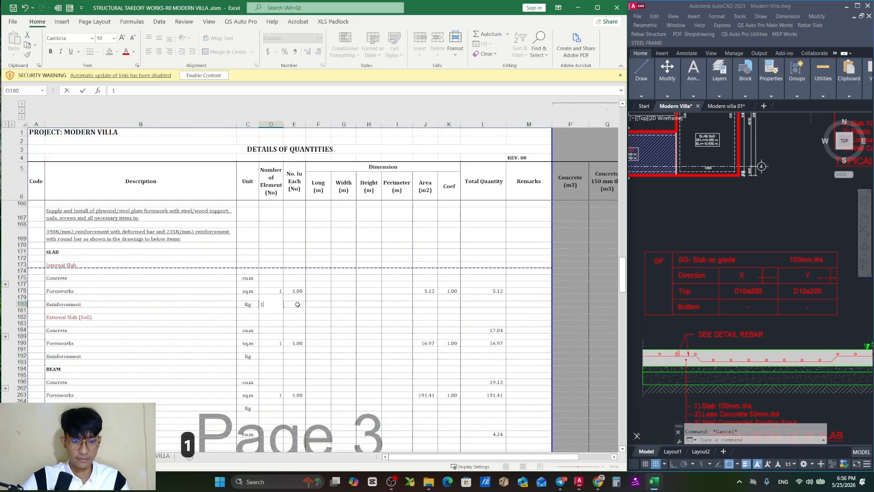
click(297, 304)
text(1)
- Link the internal slab reinforcement quantity in J180 to the internal weight subtotal with ='Rebar Structure'!T89
click(352, 314)
click(400, 311)
click(425, 305)
text(=)
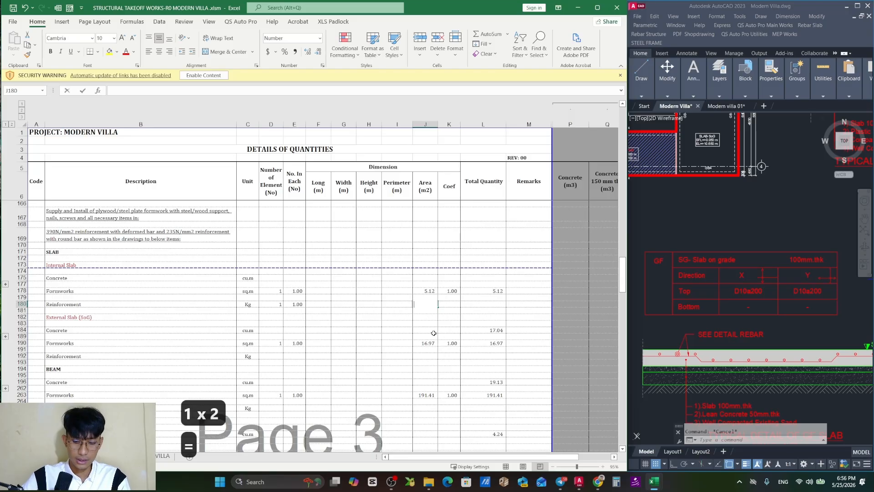
click(105, 456)
click(489, 269)
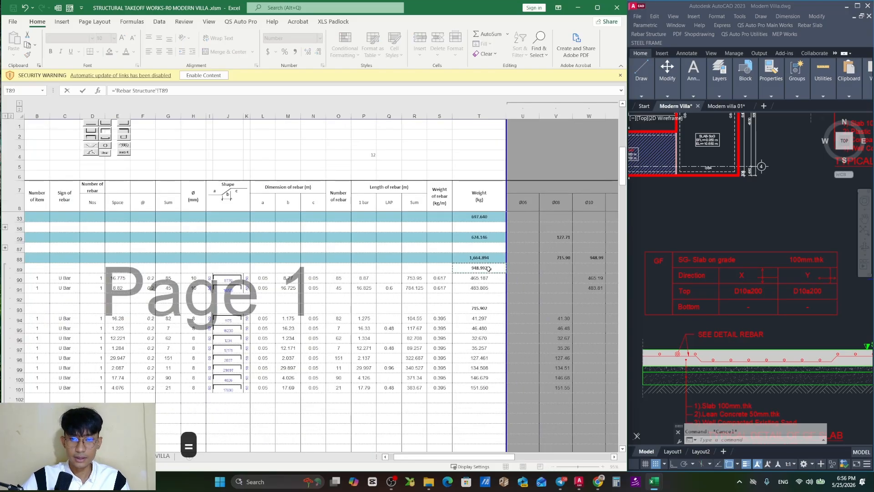
key(Return)
- Set the internal slab reinforcement coefficient in K180 to 1 and enter the total quantity in L180 as =K180*J180*E180*D180
click(450, 304)
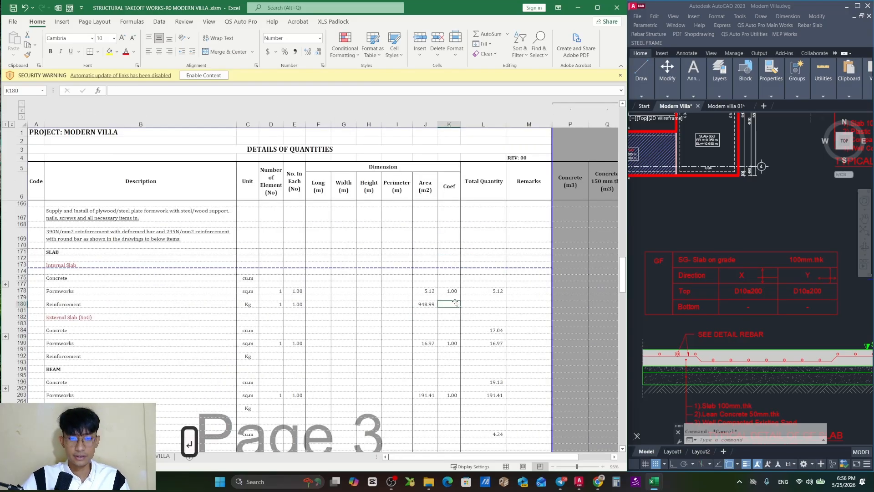
text(1)
click(473, 305)
text(=)
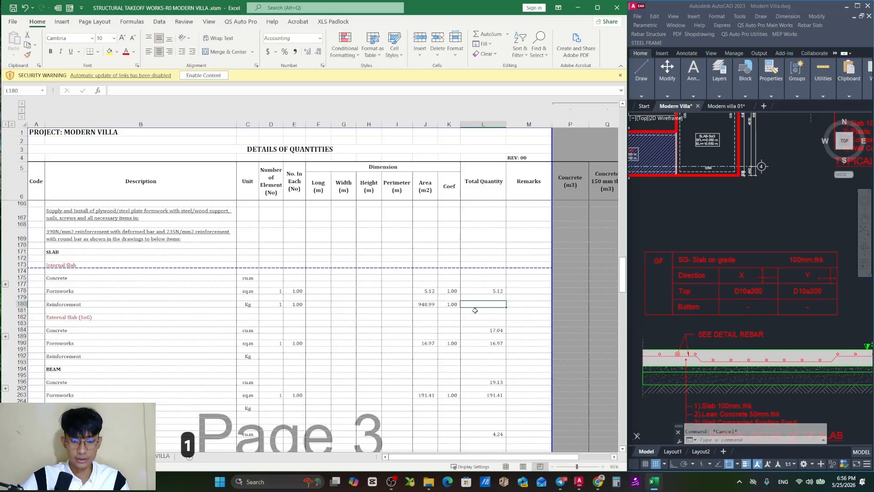
click(448, 305)
text(*)
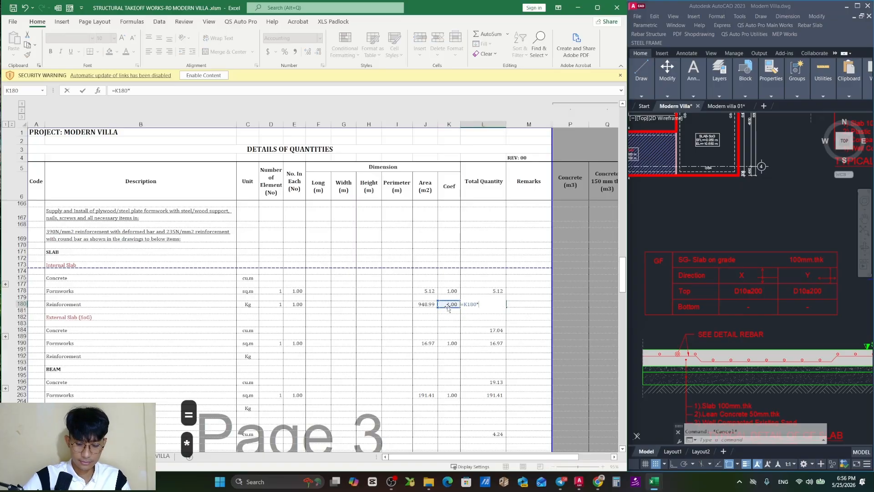
click(430, 305)
text(*)
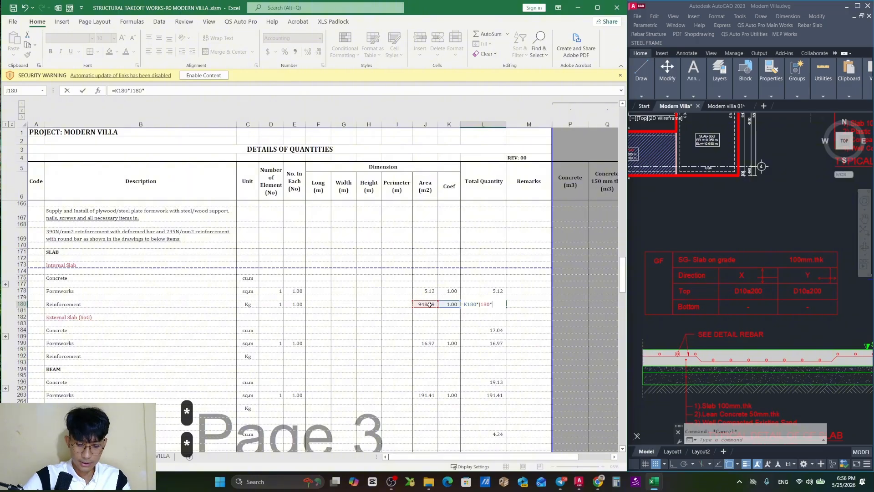
click(295, 308)
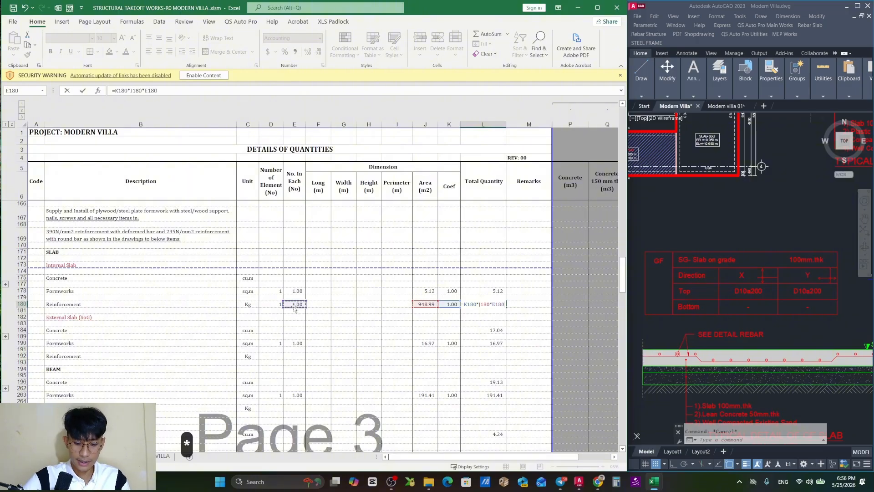
text(*)
click(272, 304)
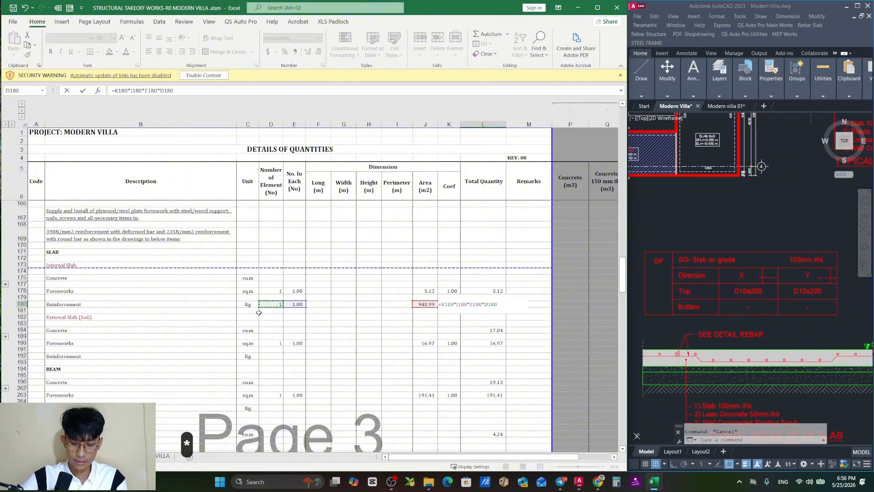
key(Return)
key(Escape)
- Copy the internal slab reinforcement entries D180:L180 into the external slab reinforcement row starting at D192
drag(270, 304, 482, 304)
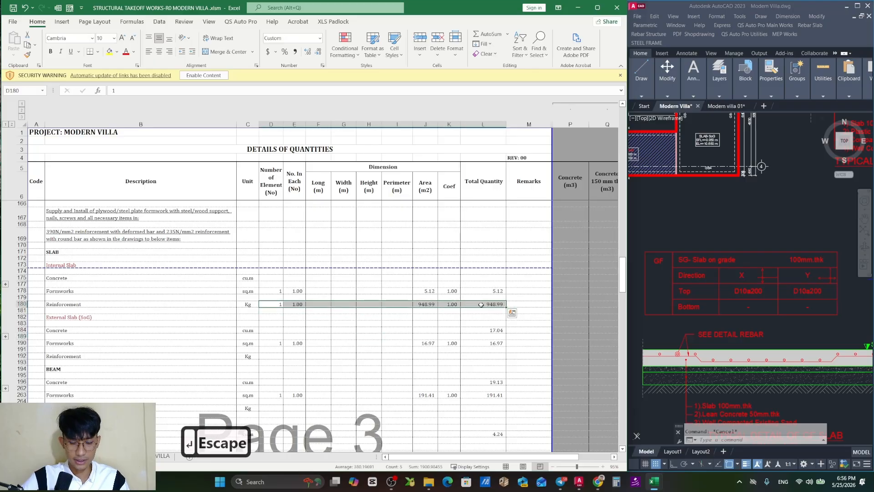
key(ctrl+c)
click(275, 356)
key(ctrl+v)
click(329, 376)
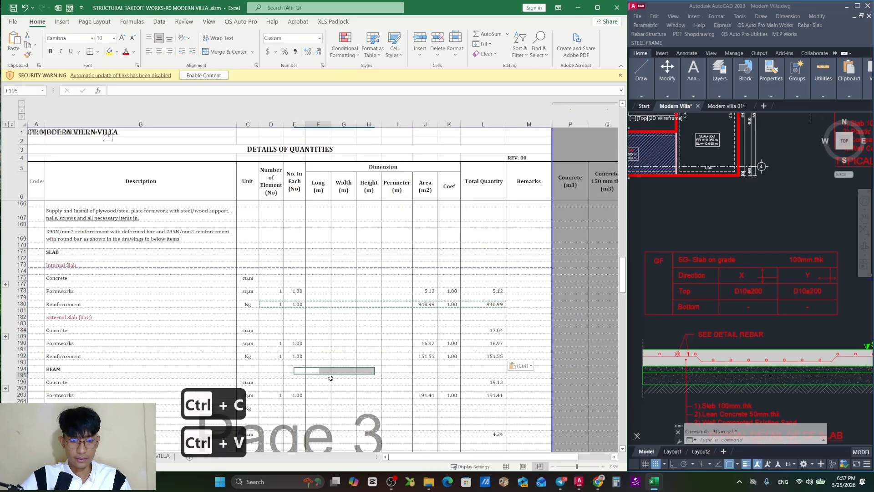
key(Escape)
- Relink the external slab reinforcement quantity in J192 to the external weight subtotal with ='Rebar Structure'!T93
click(427, 357)
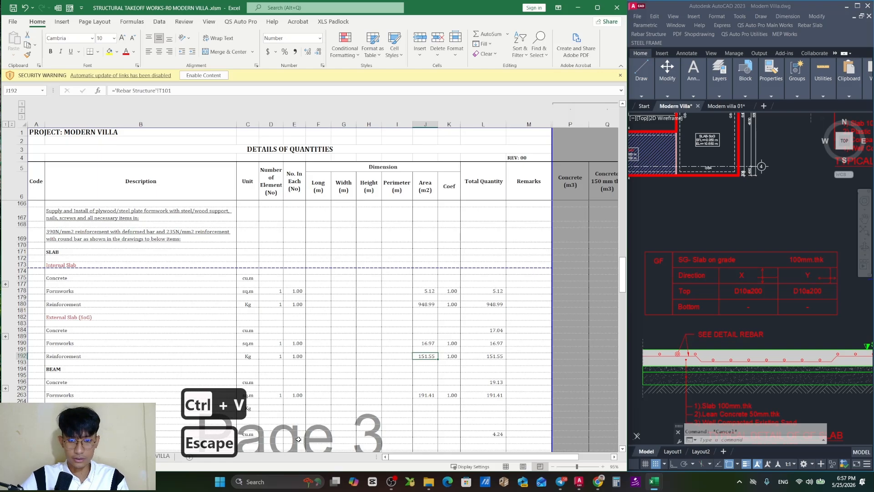
key(ctrl+[)
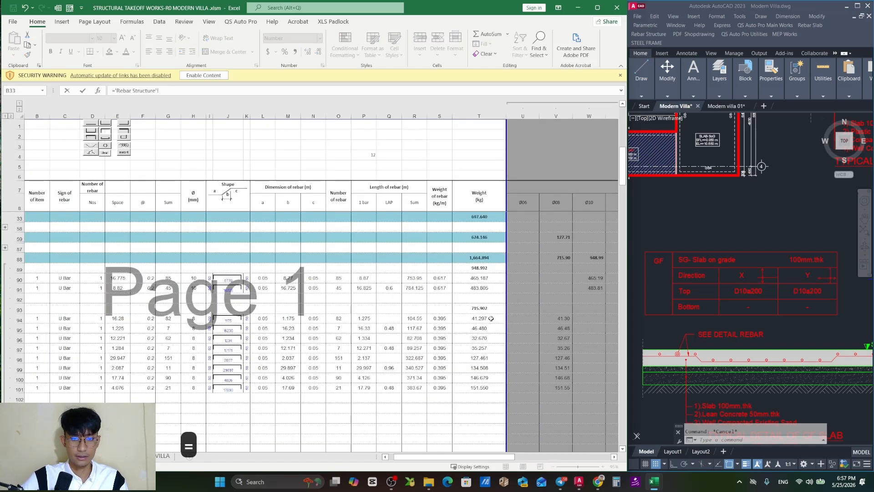
click(487, 308)
key(ctrl+c)
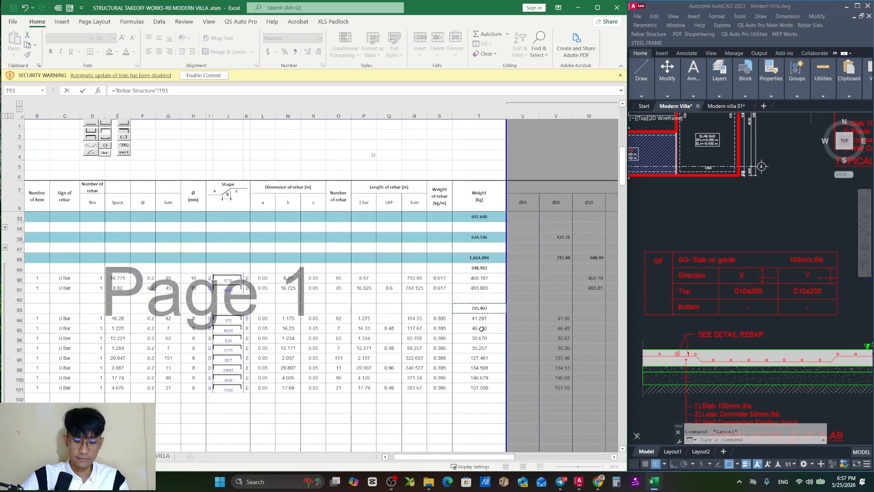
key(Return)
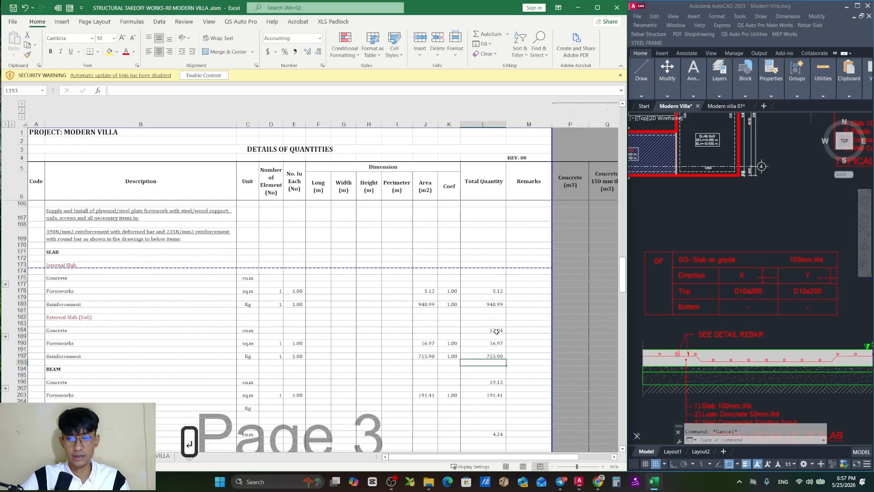
key(Escape)
- Review the internal and external slab total quantity formulas and their concrete, formwork and reinforcement rows
click(492, 305)
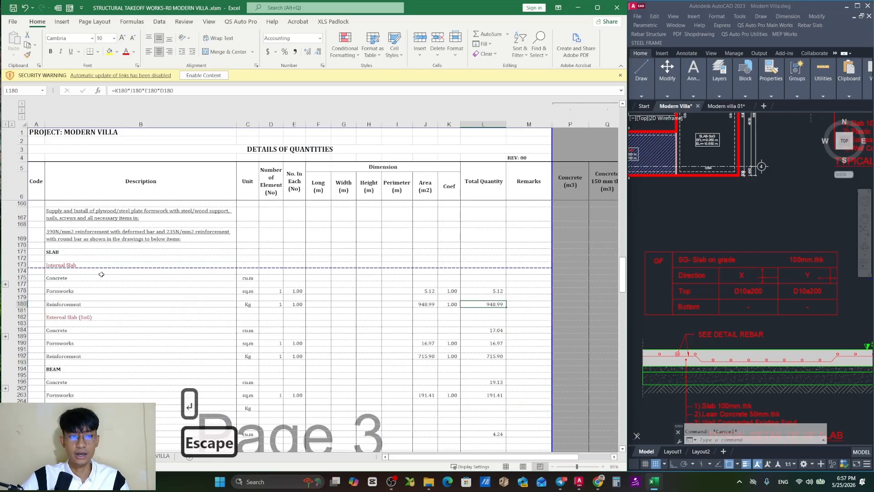
click(498, 357)
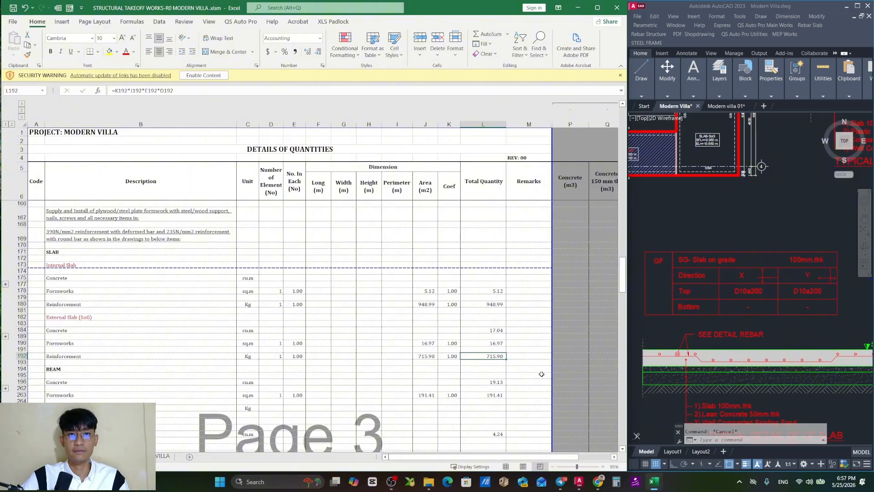
click(73, 356)
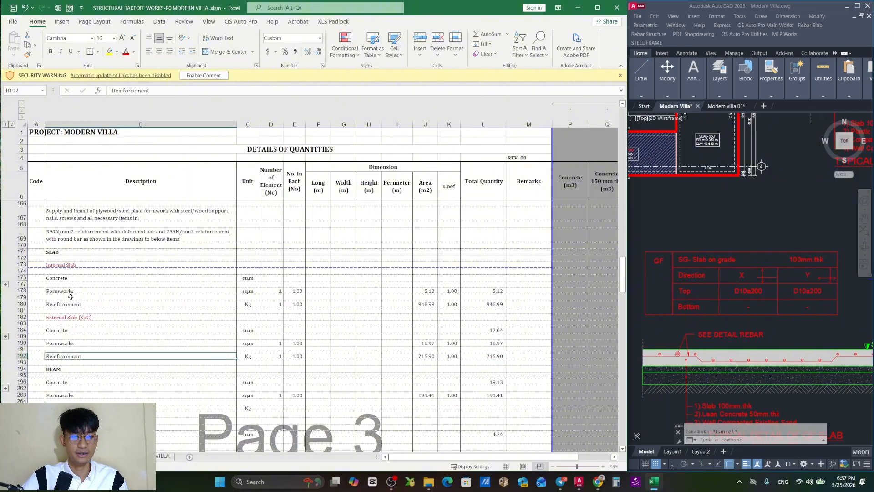
drag(27, 253, 28, 363)
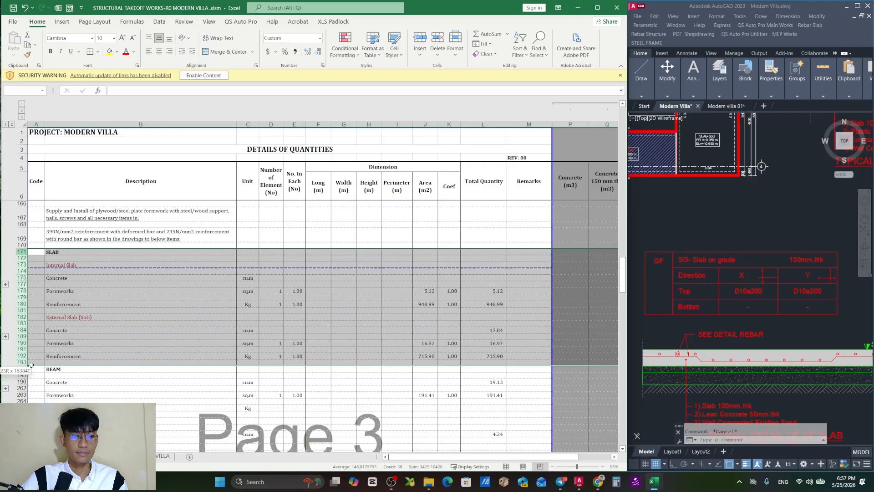
click(94, 278)
click(104, 293)
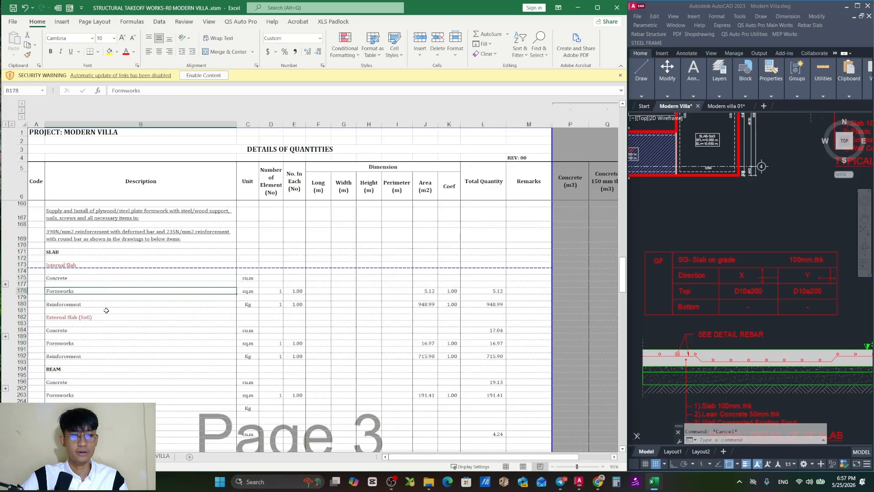
click(106, 310)
click(108, 324)
click(107, 337)
click(107, 356)
- Save the structural takeoff workbook
click(427, 344)
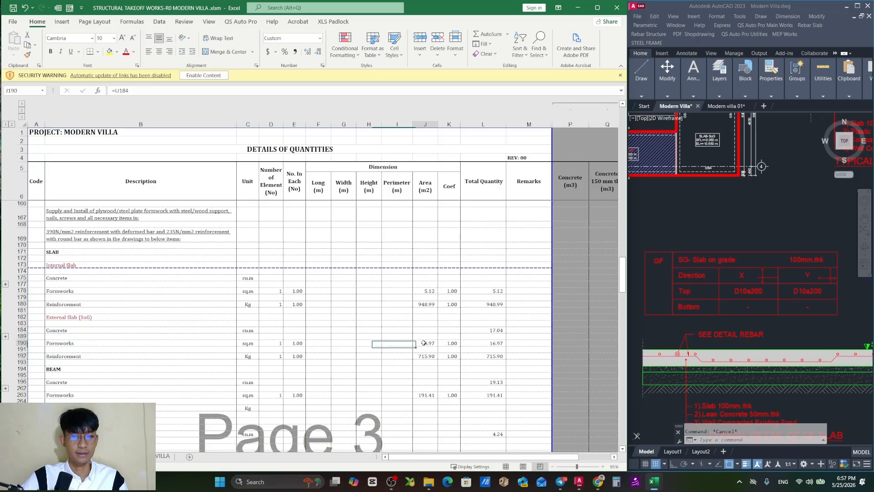
key(Escape)
key(ctrl+s)
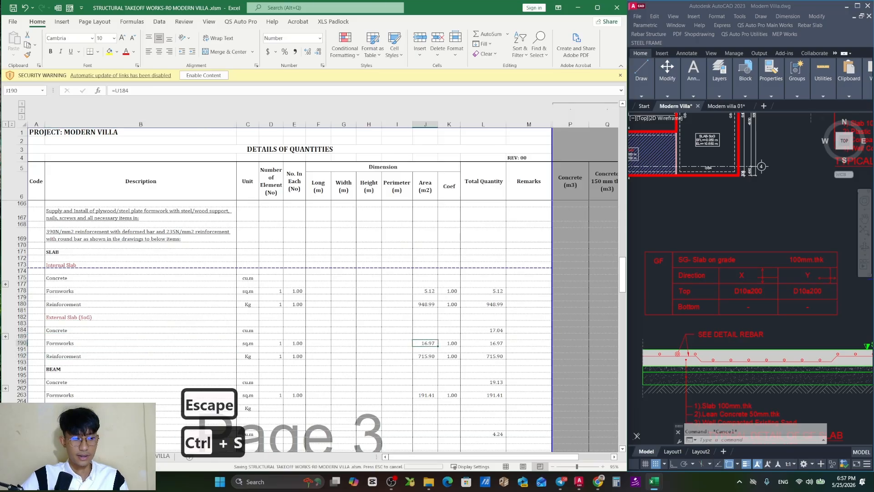
- Locate the internal slab D10a200 bars from rebar sheet rows 90 to 91 in the AutoCAD drawing with Find Item in Autocad
click(114, 456)
click(170, 328)
scroll(156, 385, left, 2)
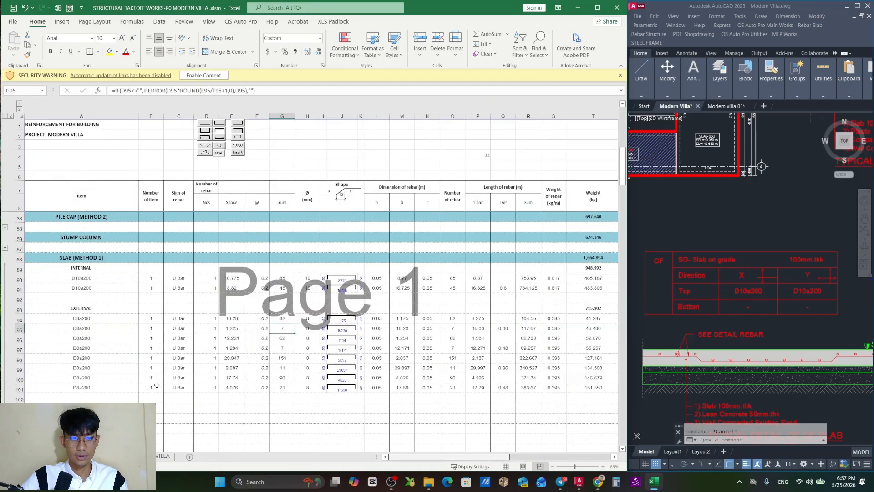
click(19, 279)
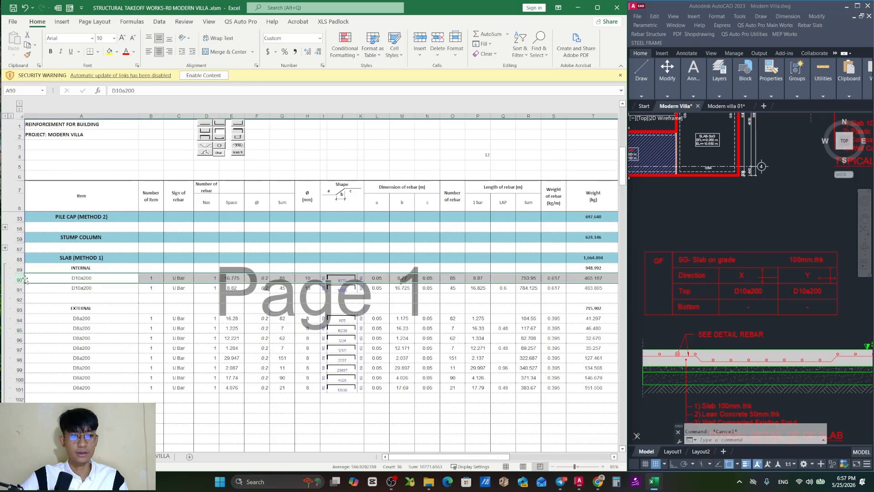
drag(20, 282, 19, 289)
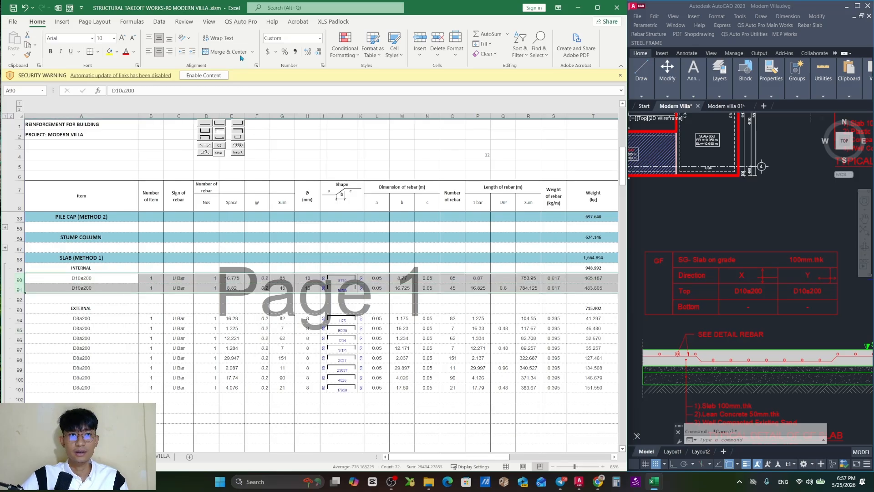
click(240, 21)
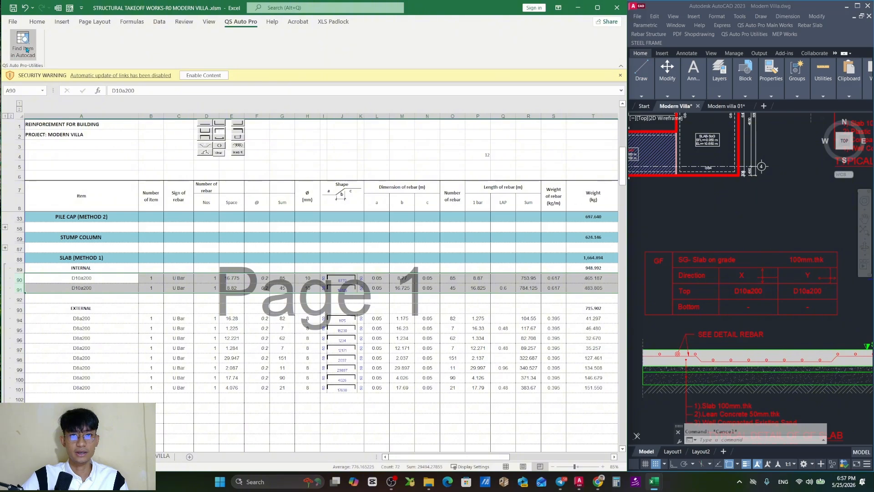
click(26, 49)
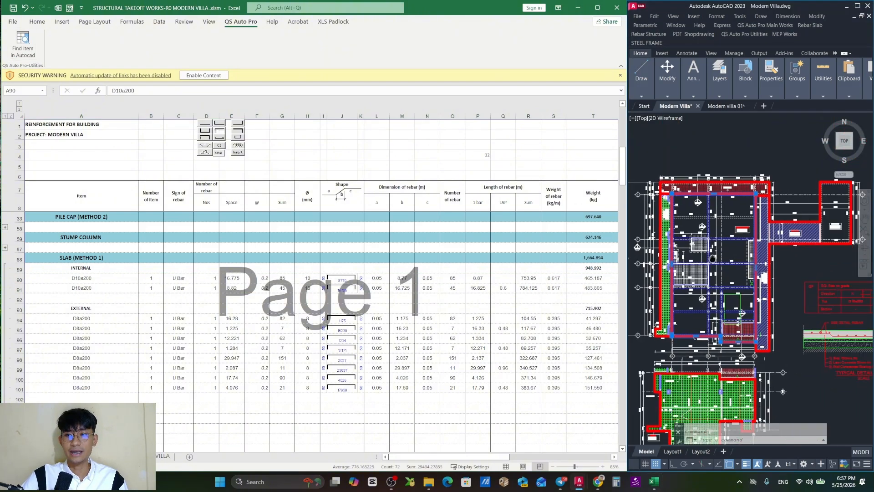
drag(713, 258, 690, 245)
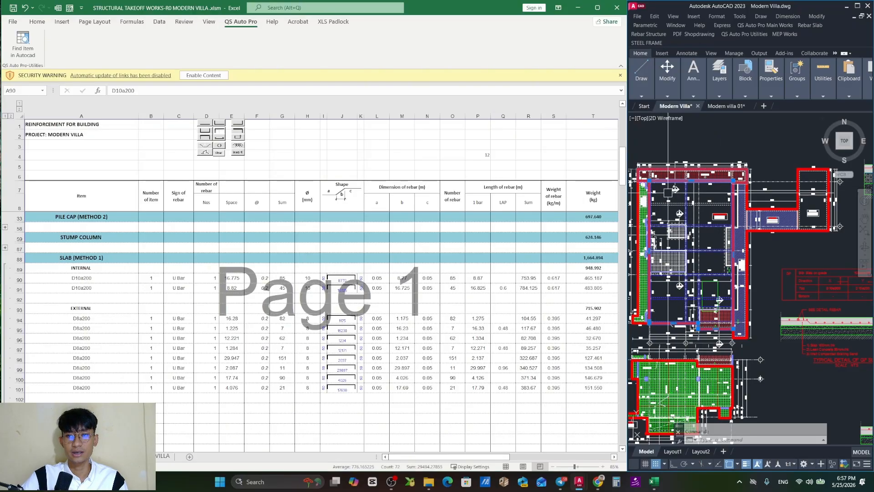
- Locate the external slab D8a200 bars from rows 94 to 101 in the AutoCAD drawing and inspect the marked areas
click(100, 320)
drag(100, 321, 98, 387)
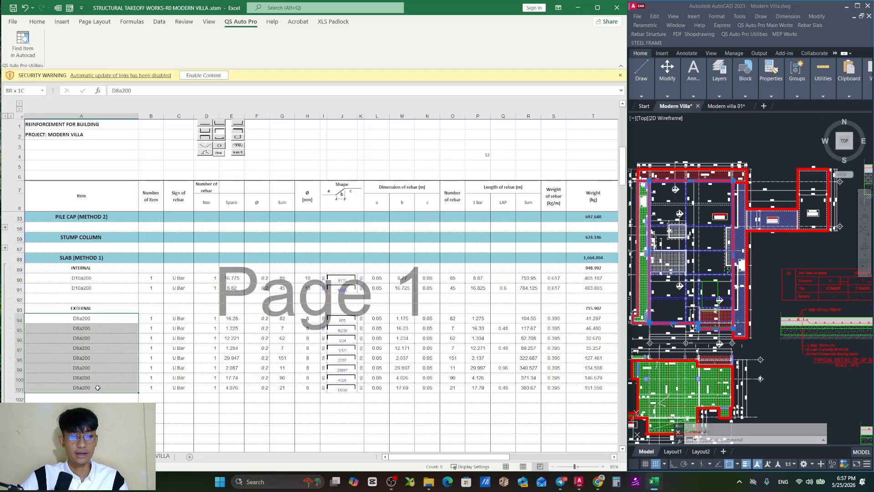
click(22, 44)
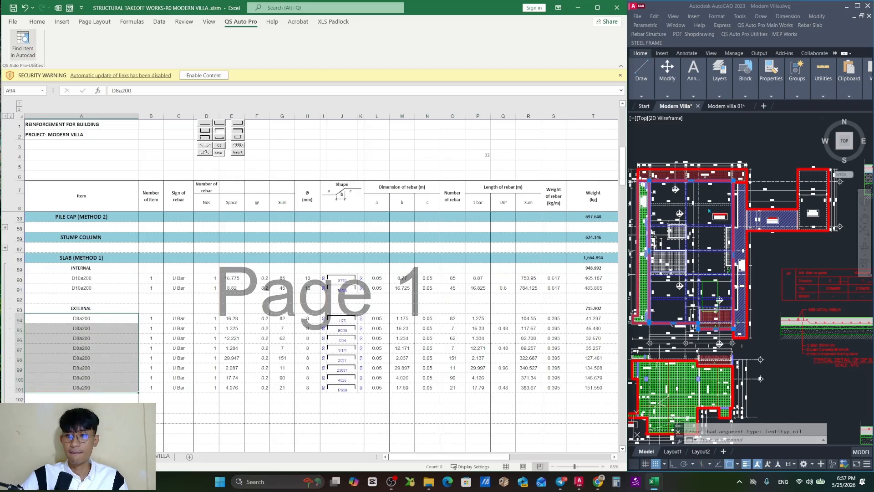
click(752, 231)
scroll(742, 269, up, 5)
scroll(709, 273, down, 1)
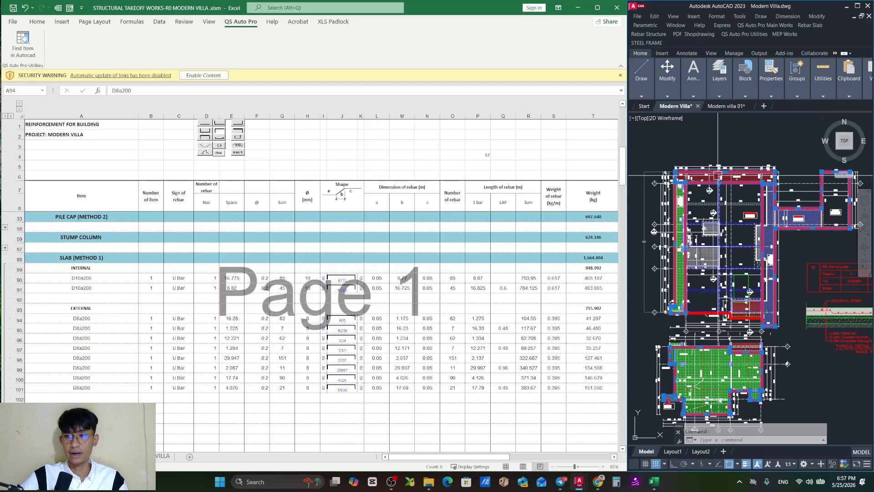
drag(730, 365, 759, 294)
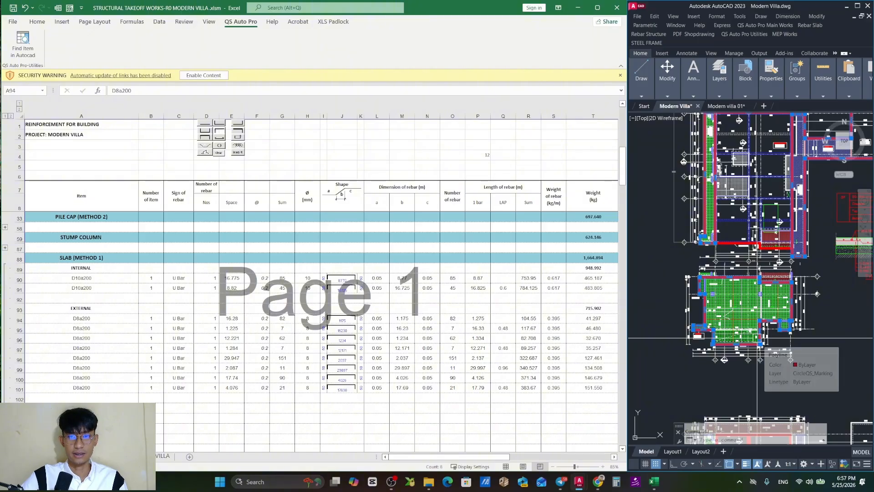
click(487, 414)
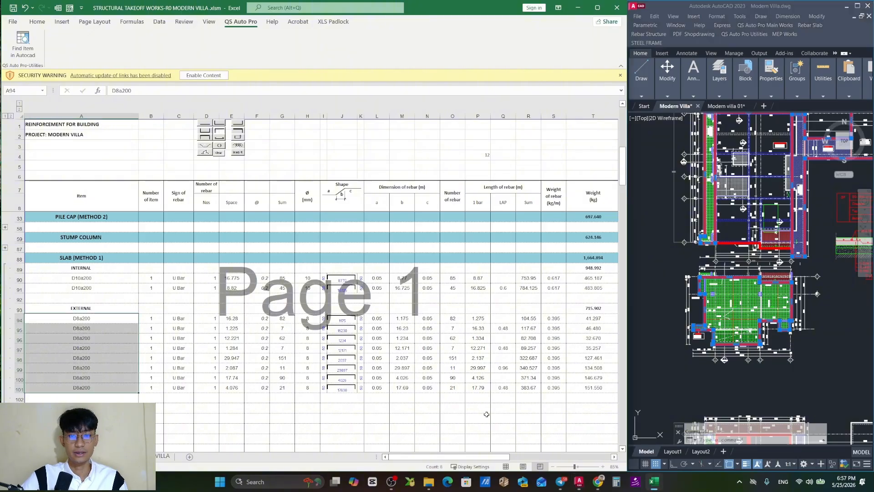